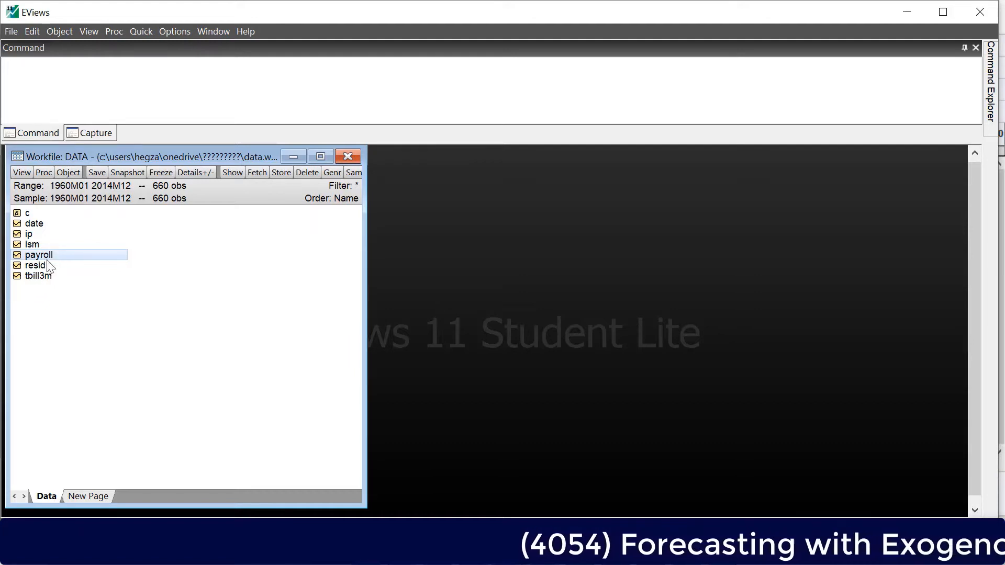
# Step: Open the payroll series and the ip series to inspect their monthly observations, closing payroll before viewing ip
pyautogui.doubleClick(68, 255)
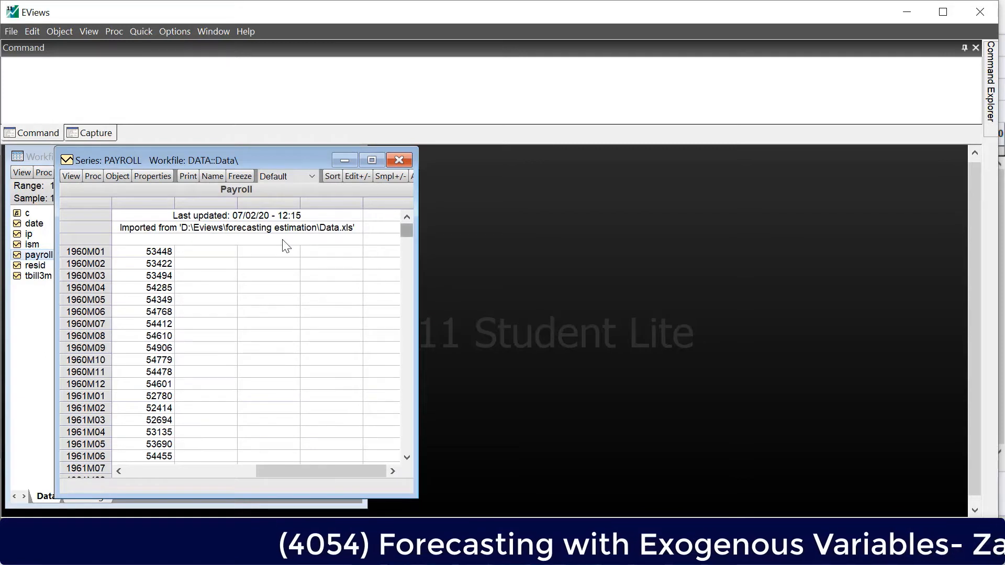
pyautogui.click(399, 160)
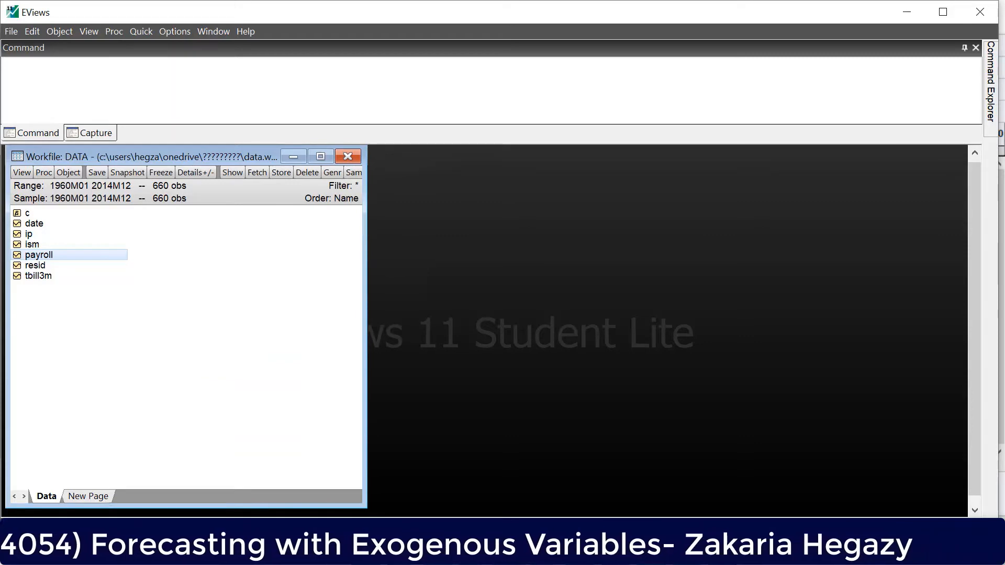
pyautogui.doubleClick(28, 235)
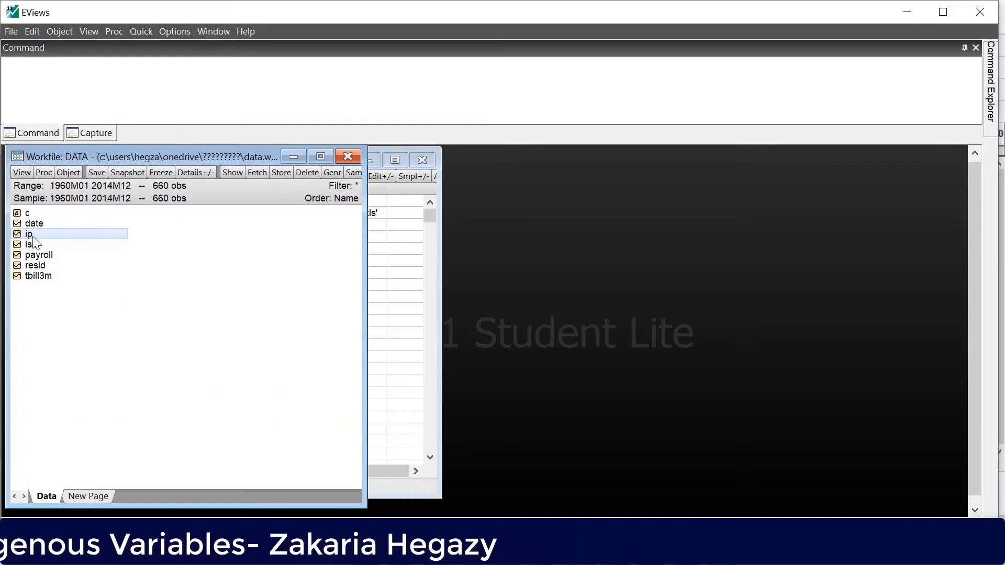
pyautogui.doubleClick(33, 236)
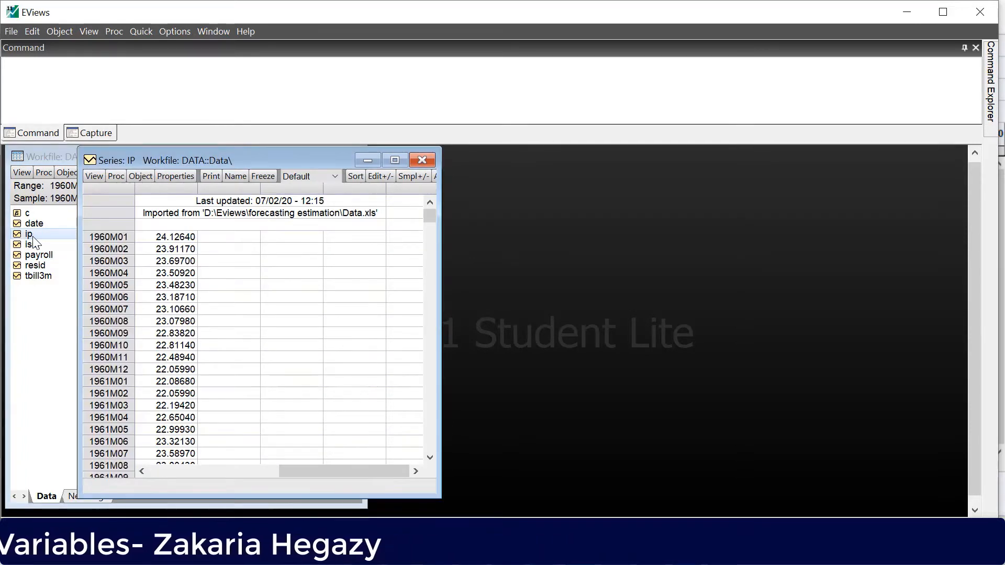
pyautogui.scroll(-2, 214, 284)
pyautogui.scroll(-1, 215, 284)
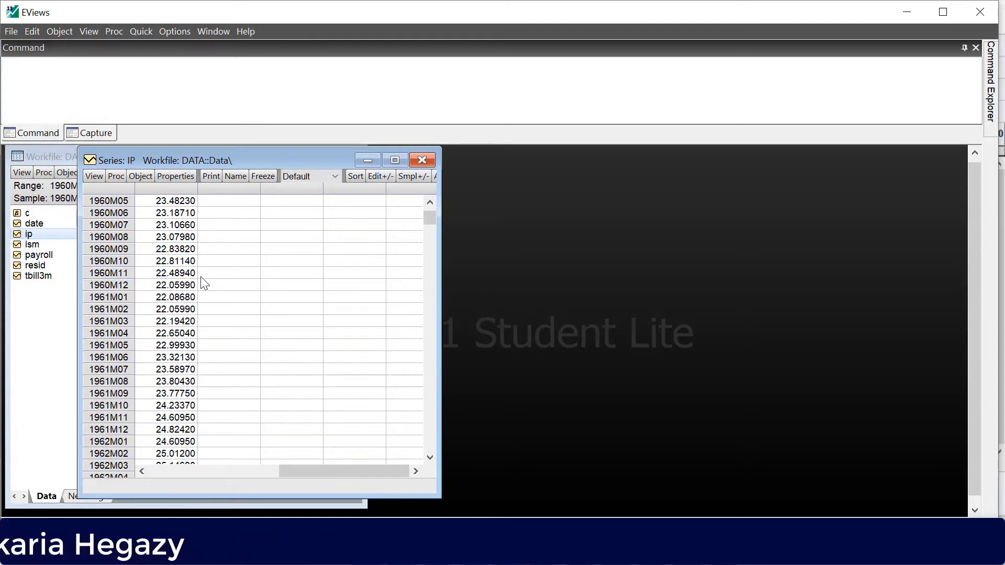
pyautogui.scroll(1, 204, 283)
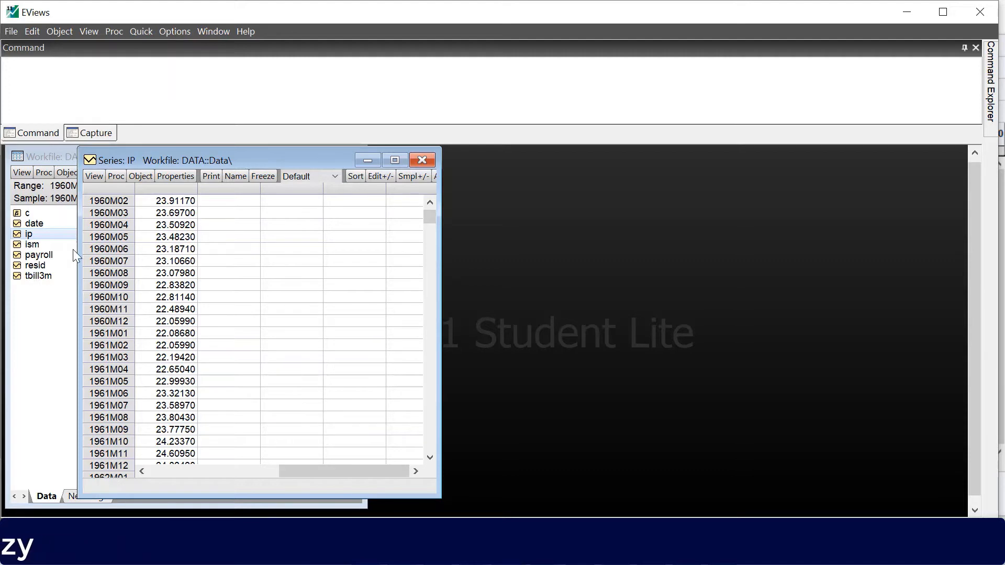
# Step: Open the ism series and the tbill3m series to inspect their monthly observations
pyautogui.click(35, 246)
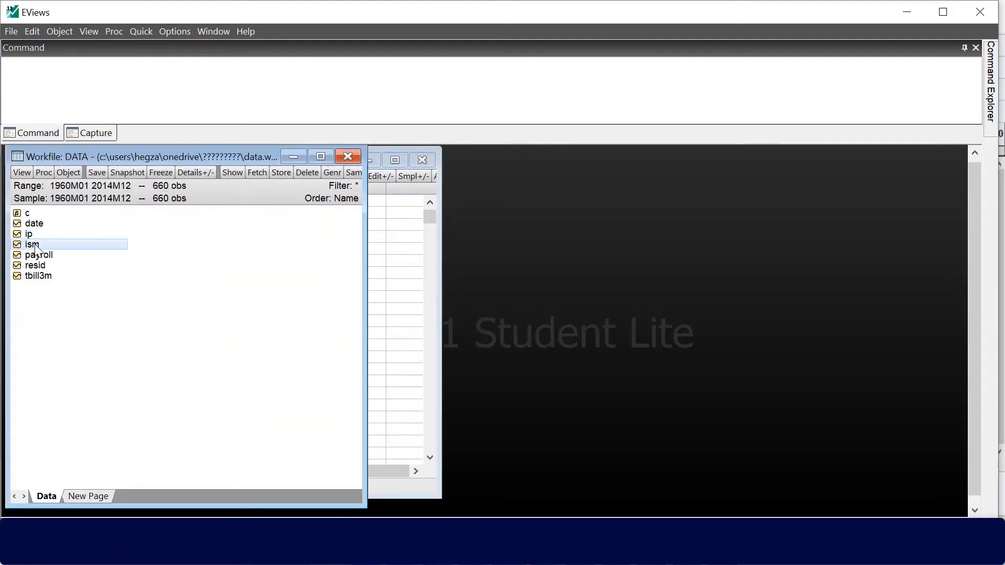
pyautogui.doubleClick(35, 246)
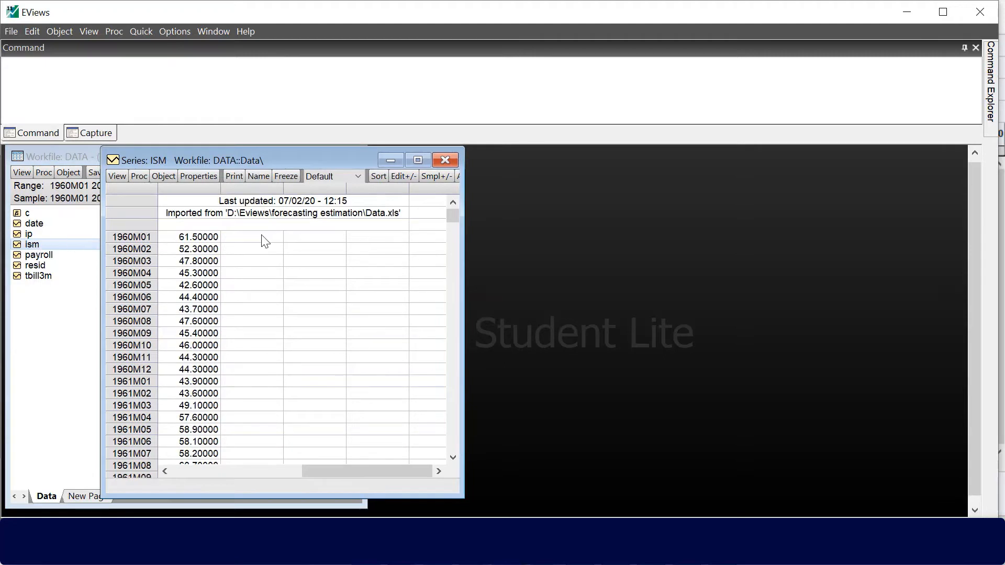
pyautogui.scroll(-2, 266, 241)
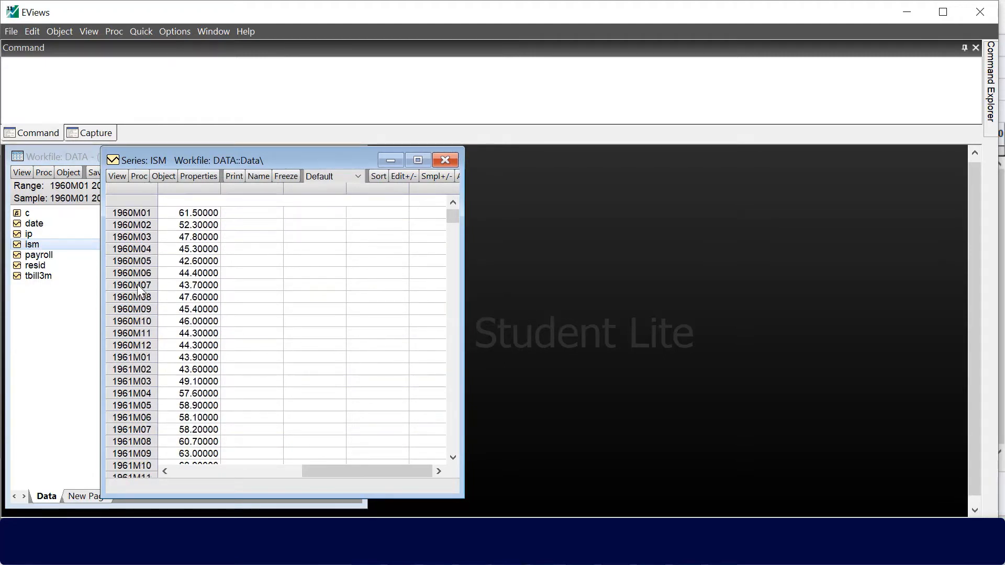
pyautogui.doubleClick(34, 277)
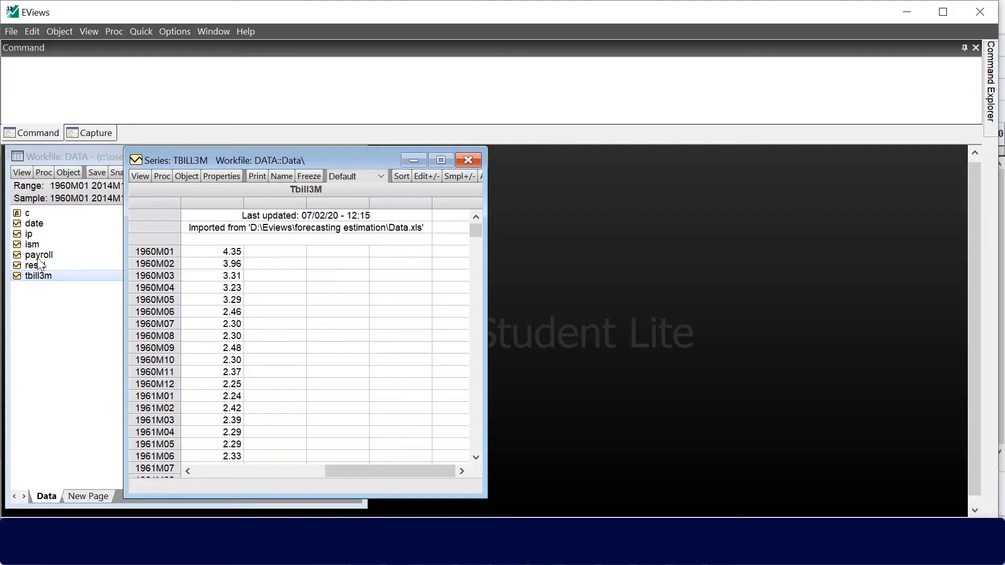
# Step: Select payroll, ip, ism and tbill3m in that order and open them together as a group
pyautogui.click(39, 257)
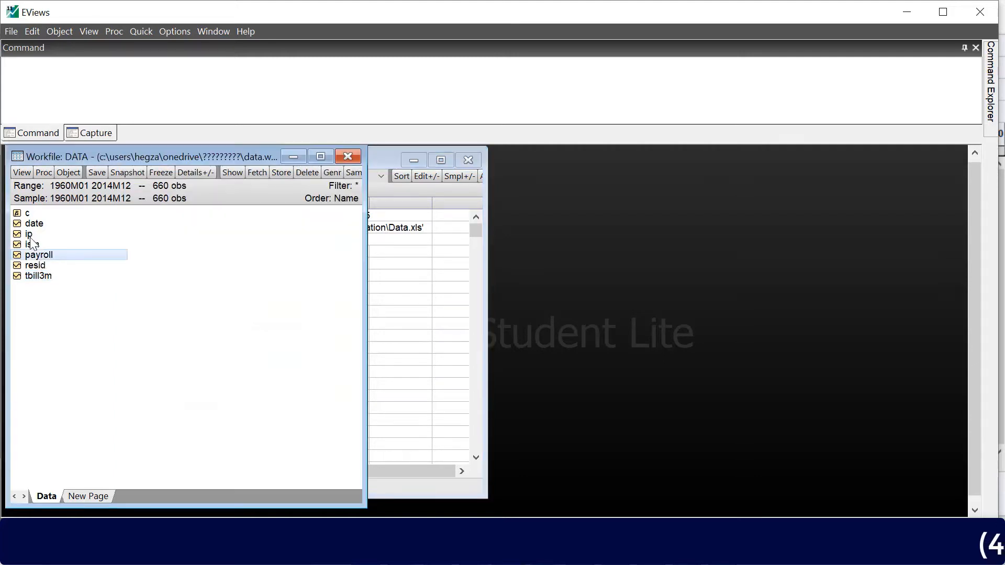
pyautogui.keyDown('ctrl'); pyautogui.click(29, 236); pyautogui.keyUp('ctrl')
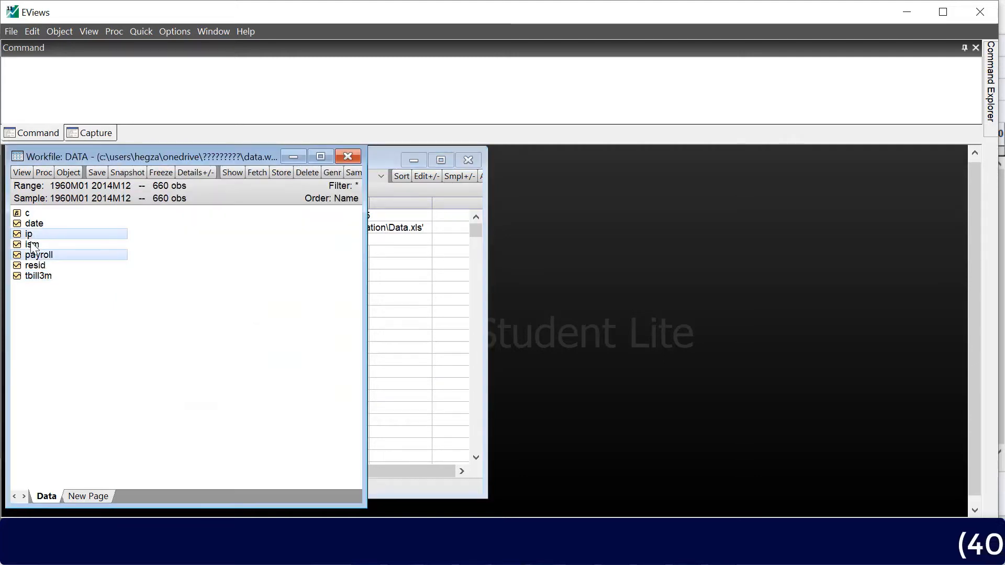
pyautogui.rightClick(77, 242)
pyautogui.press('Escape')
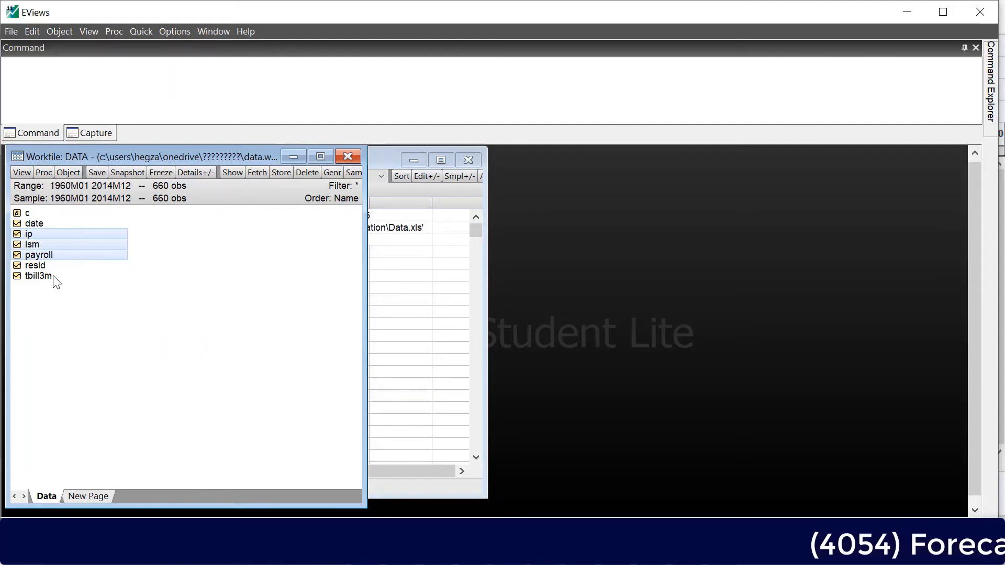
pyautogui.keyDown('ctrl'); pyautogui.click(40, 278); pyautogui.keyUp('ctrl')
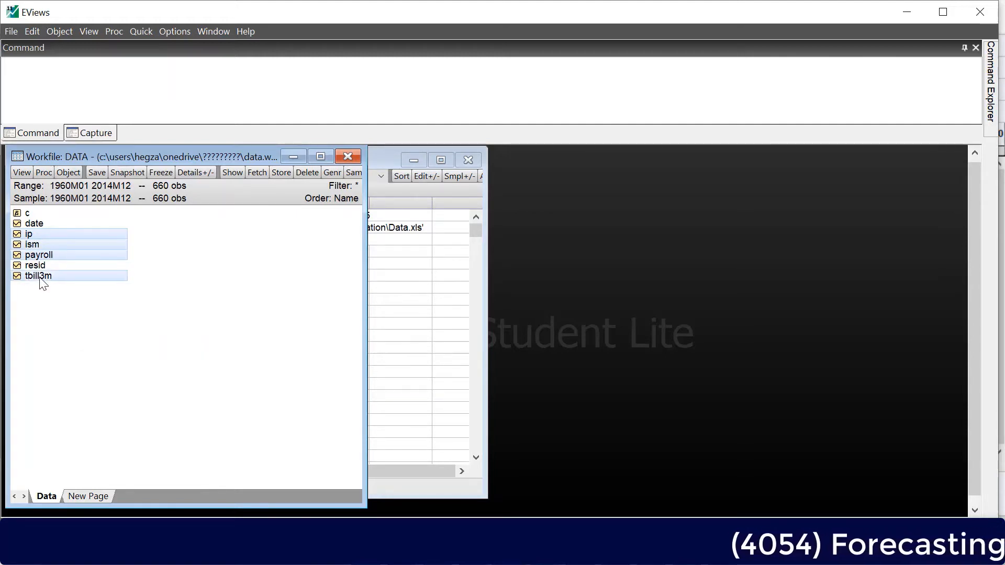
pyautogui.rightClick(87, 240)
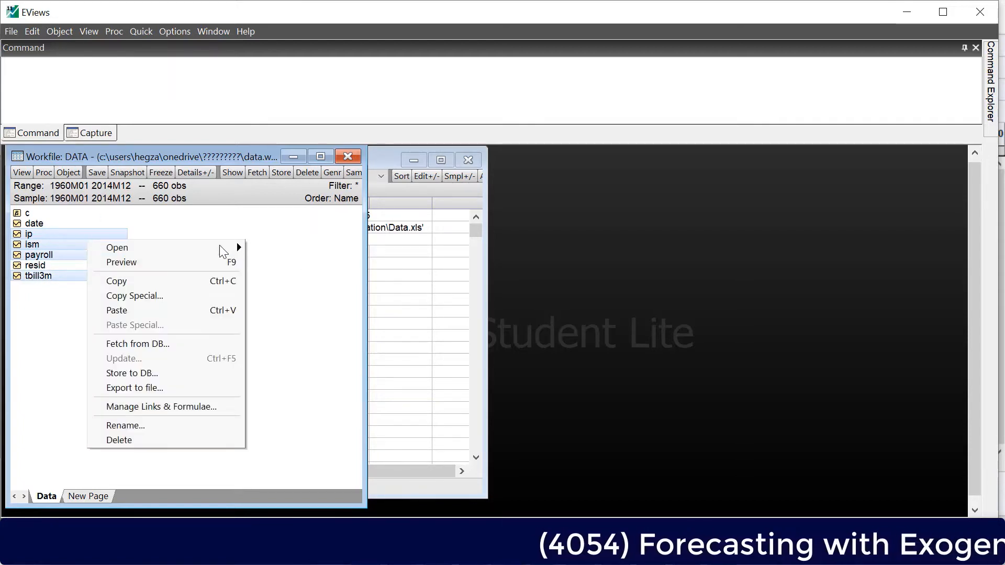
pyautogui.moveTo(226, 248)
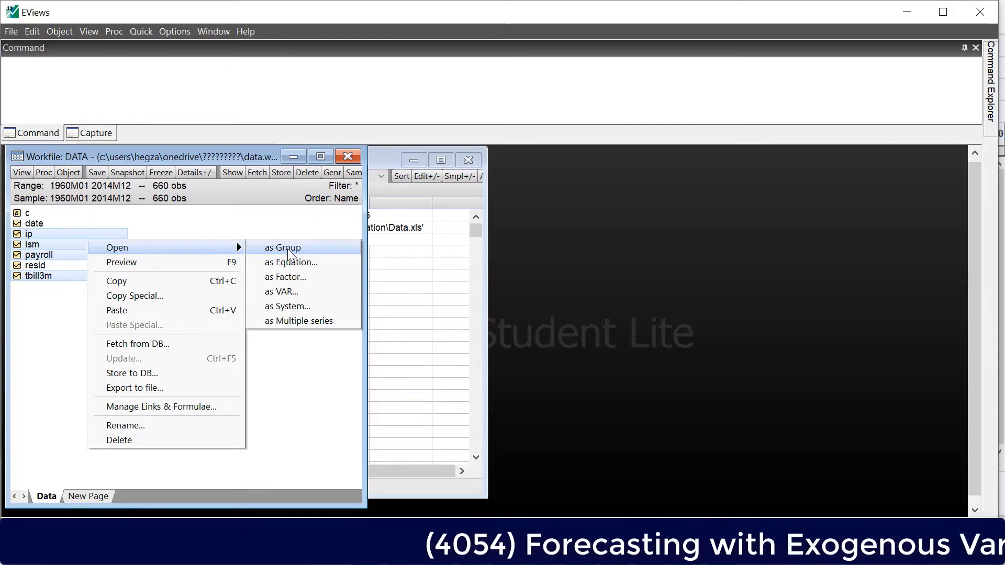
pyautogui.click(289, 249)
# Step: Examine the group's observations through the end of the range at 2014M12, marking the payroll value for 2013M03
pyautogui.scroll(-4, 464, 243)
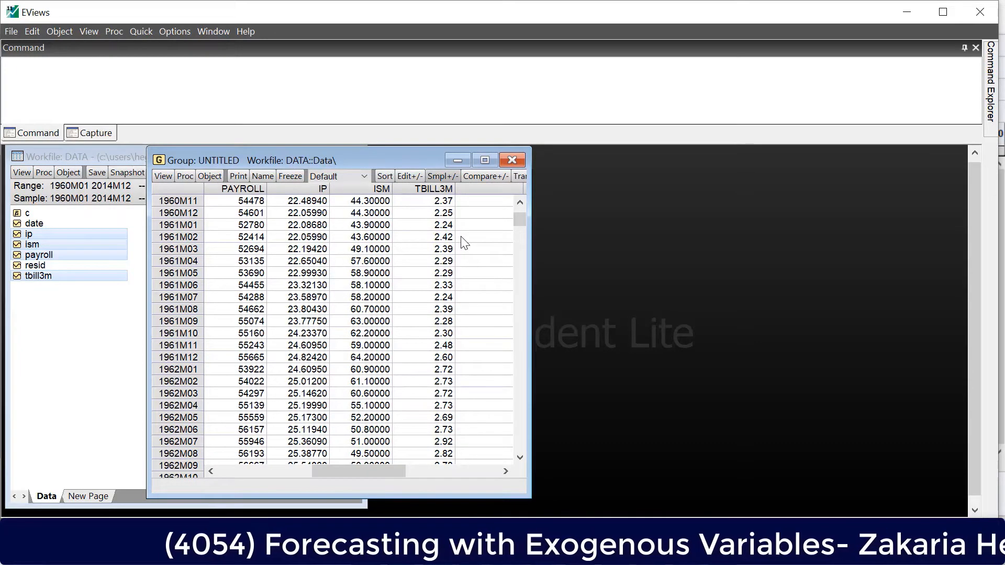
pyautogui.scroll(-1, 392, 298)
pyautogui.scroll(-1, 740, 181)
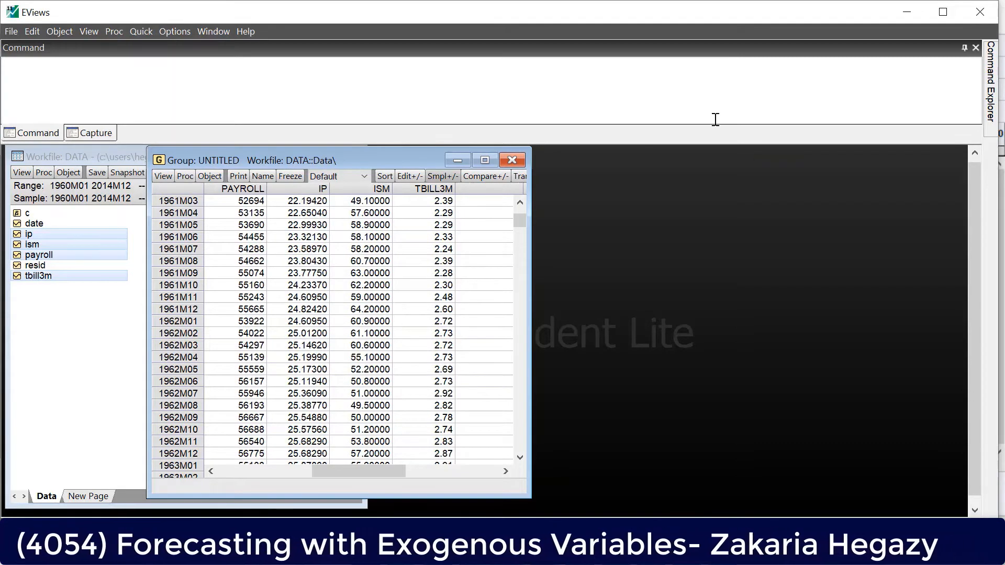
pyautogui.moveTo(516, 215); pyautogui.dragTo(527, 454)
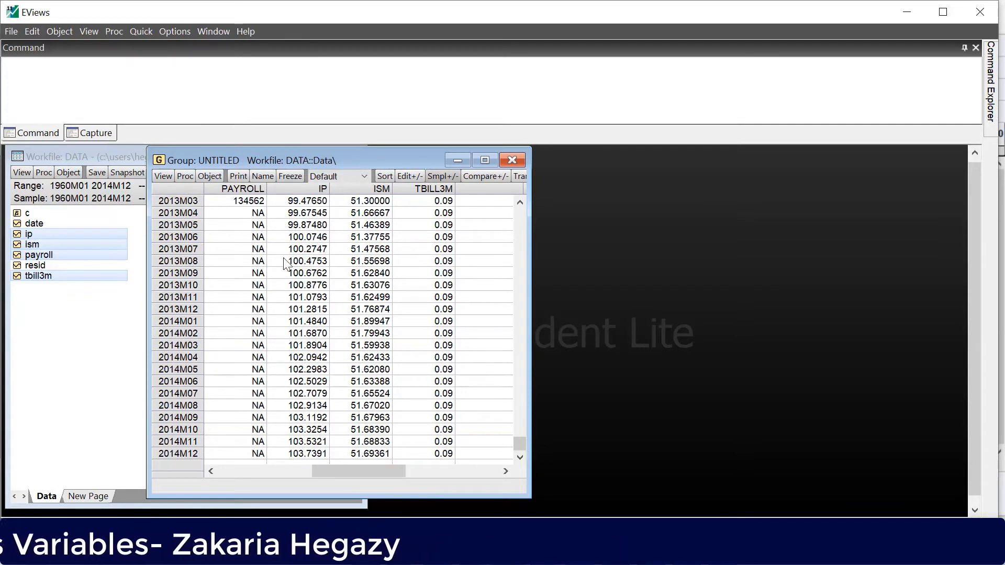
pyautogui.scroll(4, 258, 229)
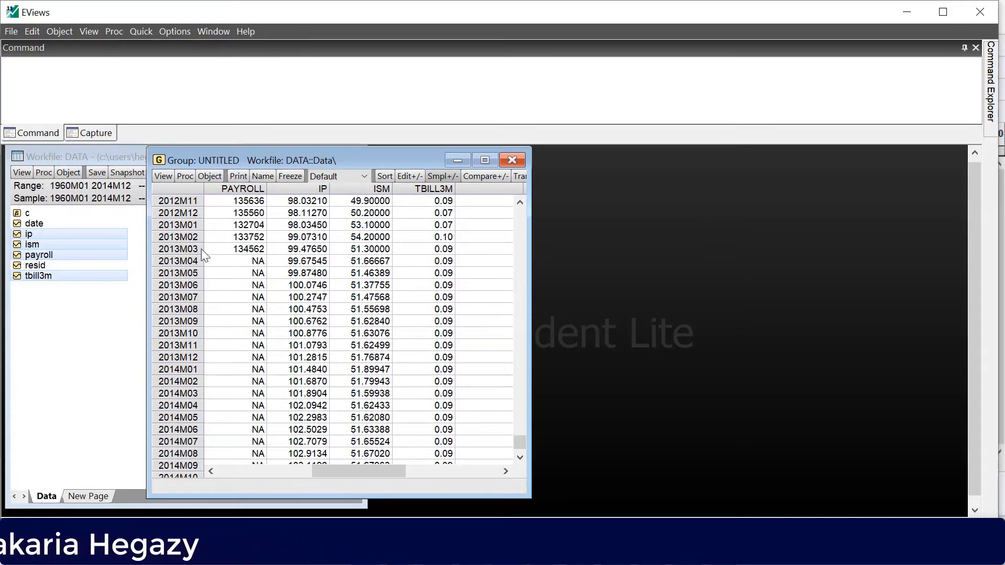
pyautogui.click(215, 250)
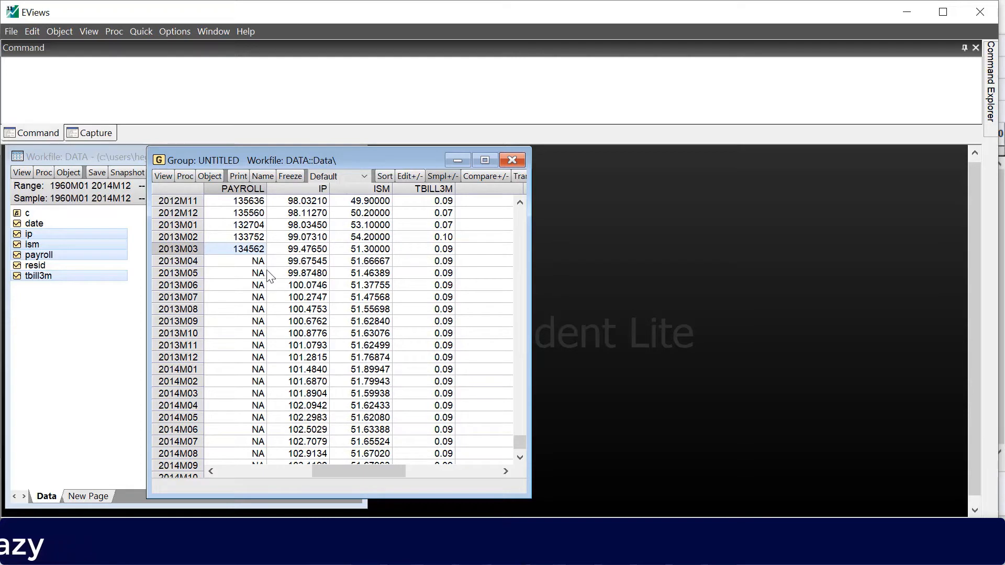
pyautogui.scroll(-4, 262, 288)
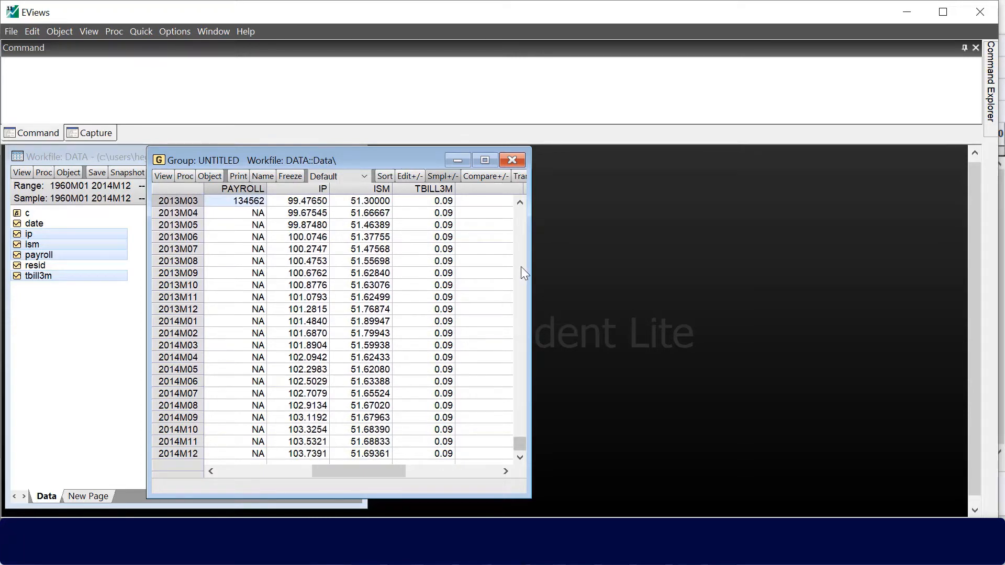
# Step: Look back through the group's 2012 and early 2013 observations for all four series
pyautogui.click(520, 203)
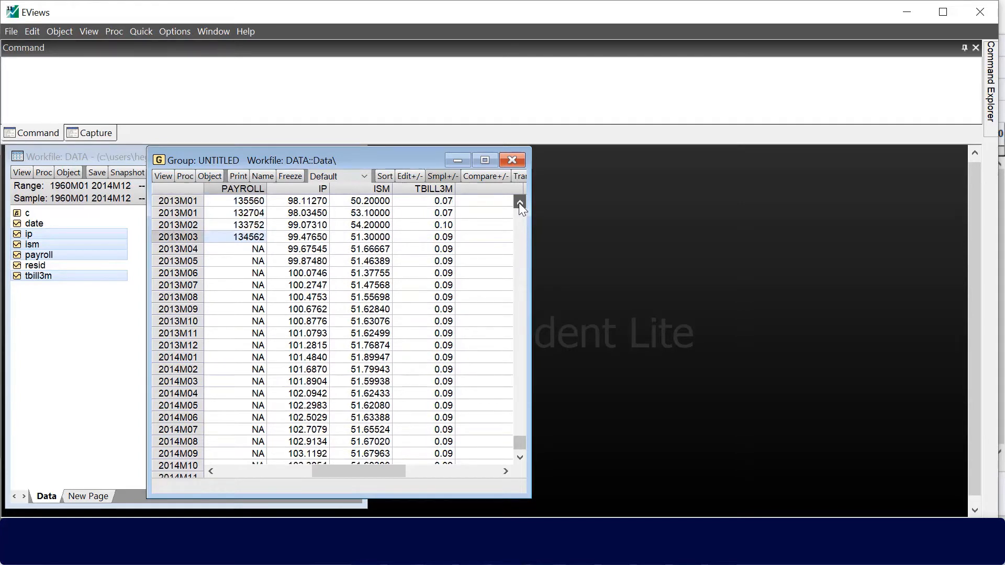
pyautogui.click(519, 202)
pyautogui.click(519, 203)
pyautogui.click(519, 203)
pyautogui.click(519, 202)
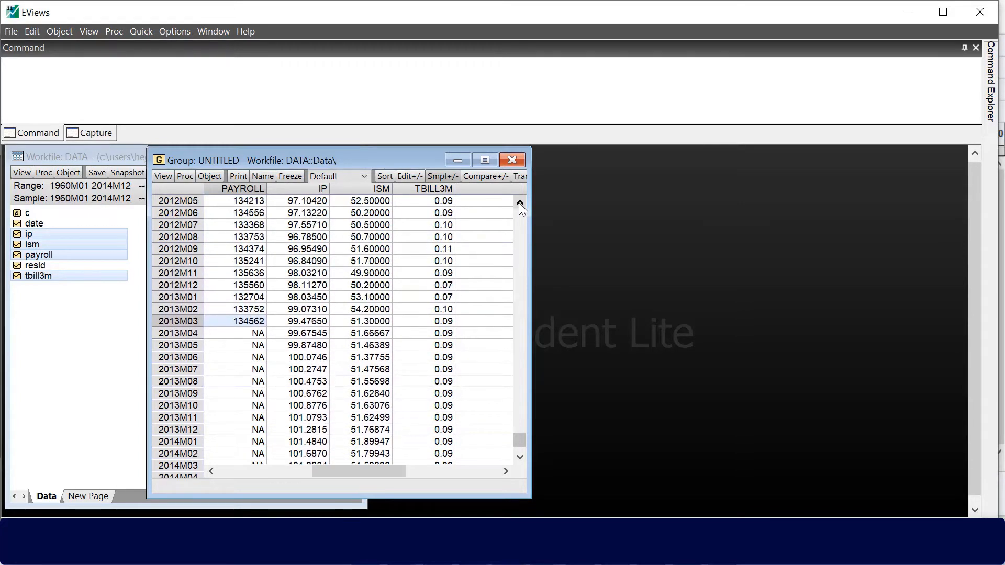
pyautogui.click(519, 202)
pyautogui.click(519, 203)
pyautogui.click(519, 203)
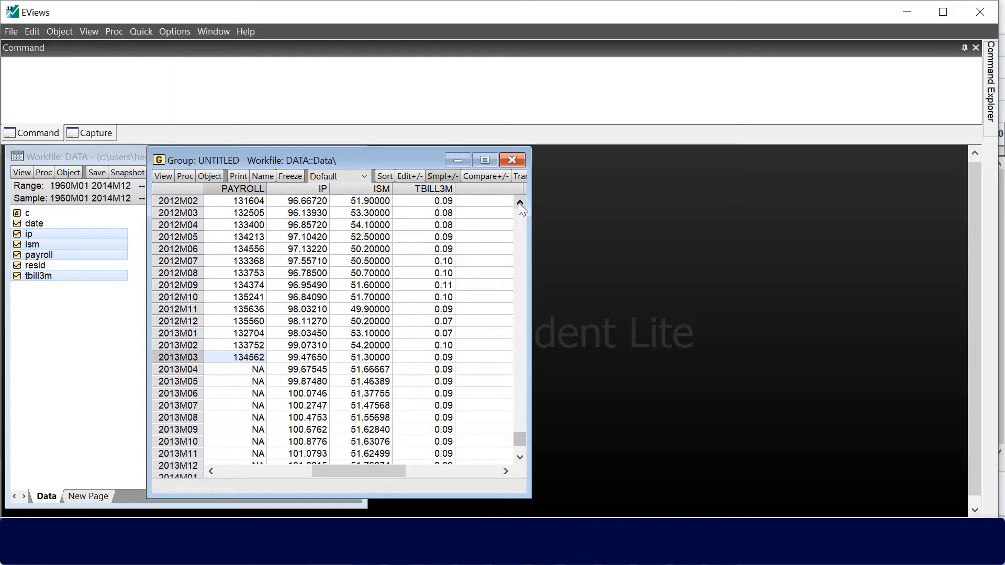
pyautogui.click(294, 195)
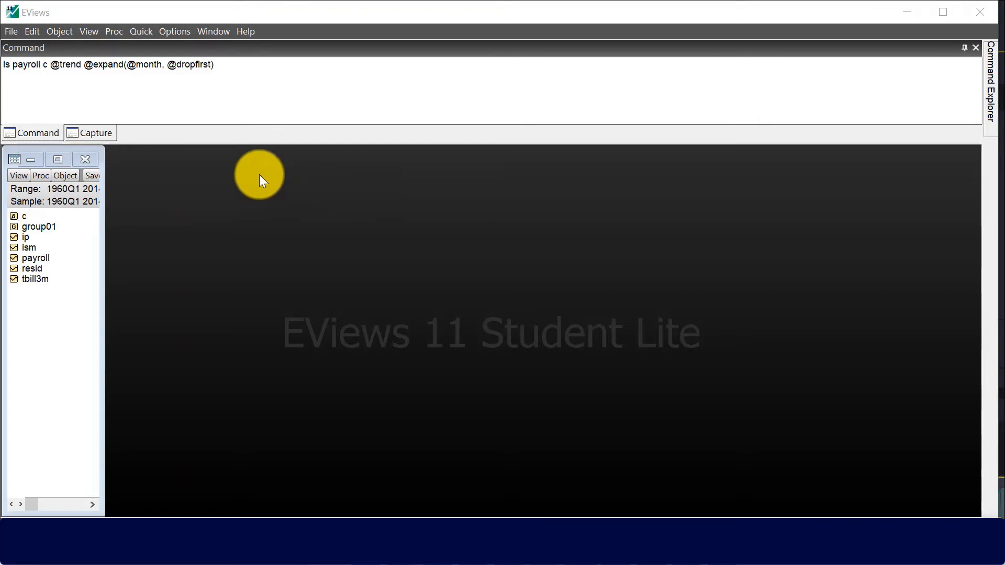
pyautogui.click(5, 64)
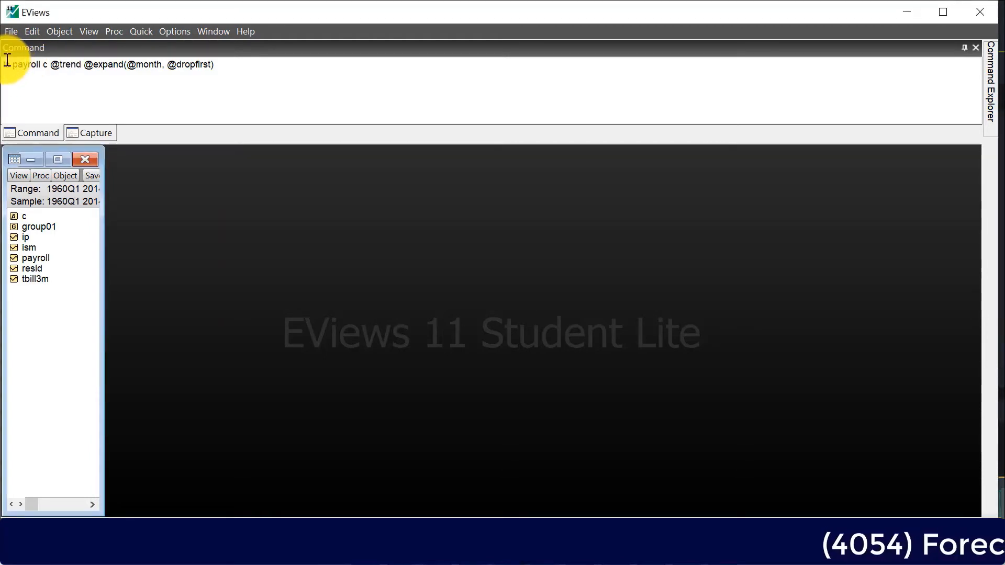
pyautogui.moveTo(5, 64); pyautogui.dragTo(379, 79)
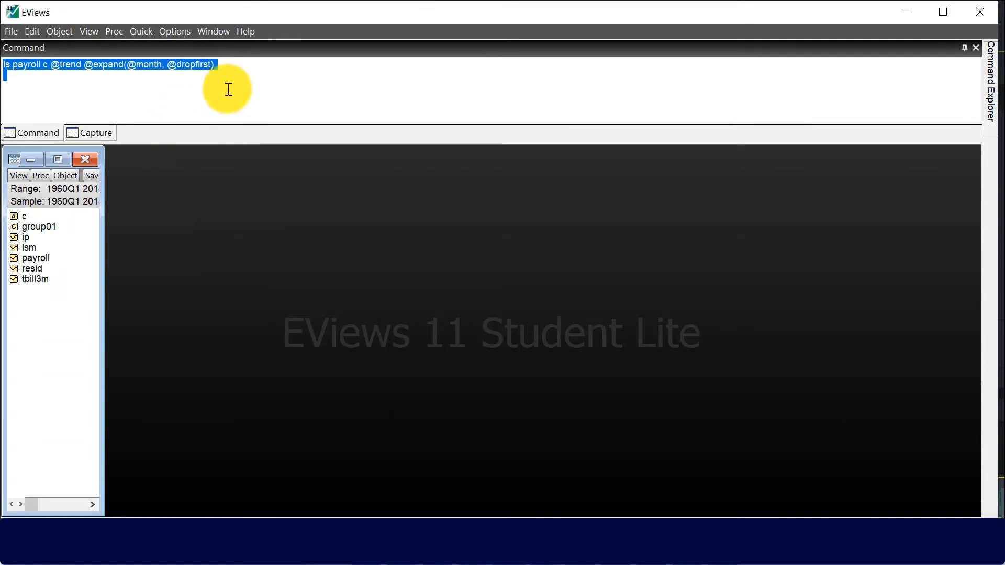
pyautogui.click(221, 62)
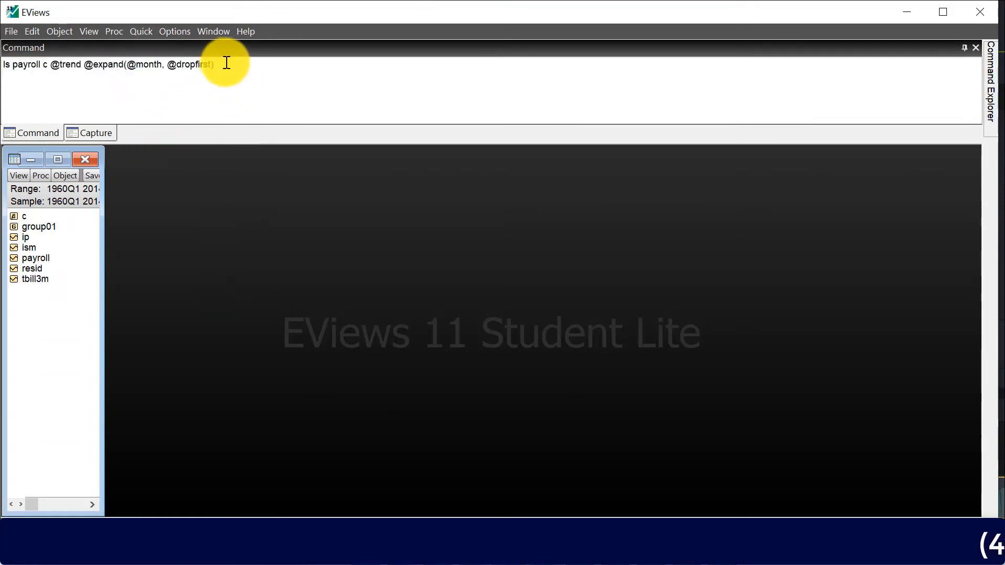
pyautogui.press('Return')
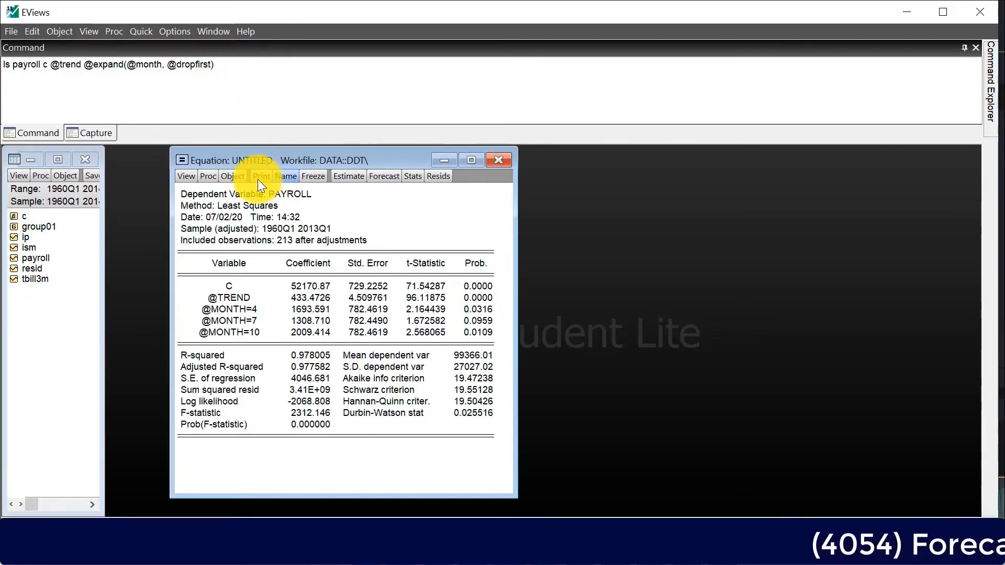
pyautogui.click(286, 176)
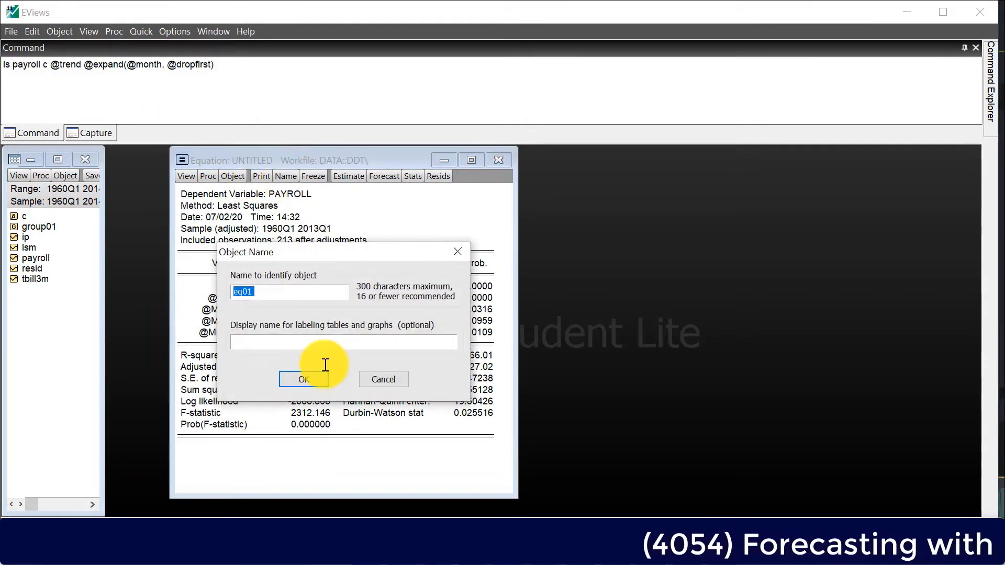
pyautogui.click(316, 384)
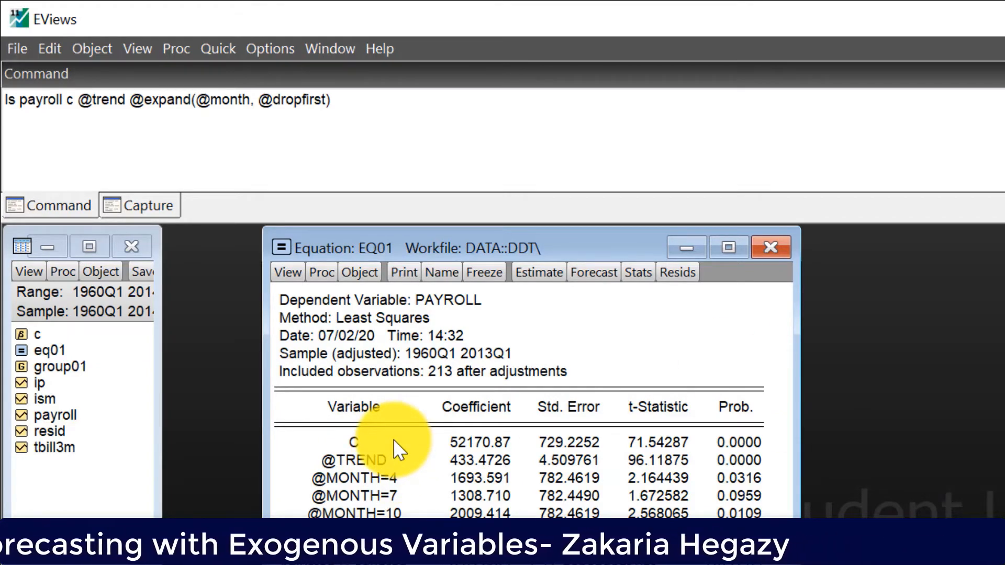
pyautogui.click(397, 478)
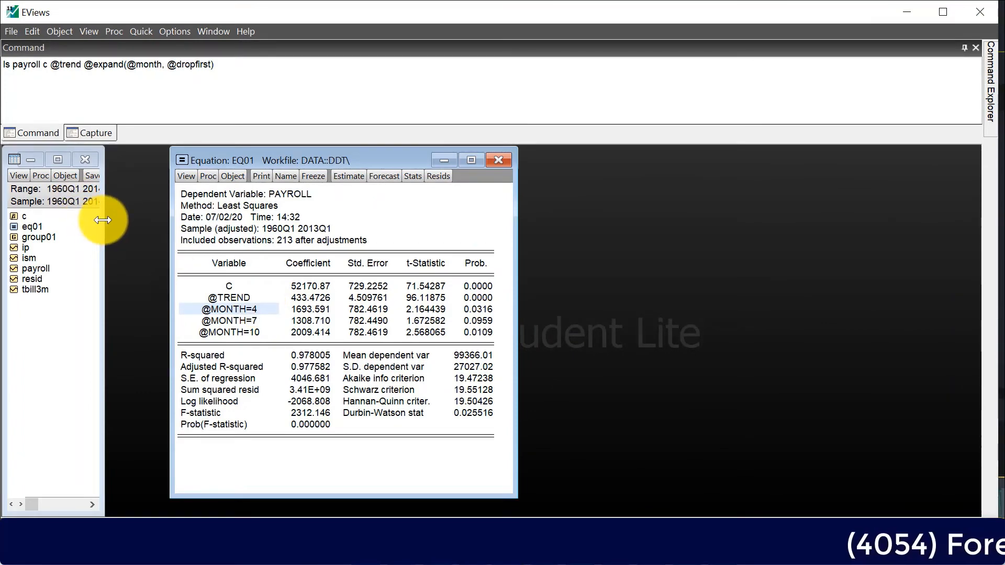
pyautogui.moveTo(100, 220); pyautogui.dragTo(124, 217)
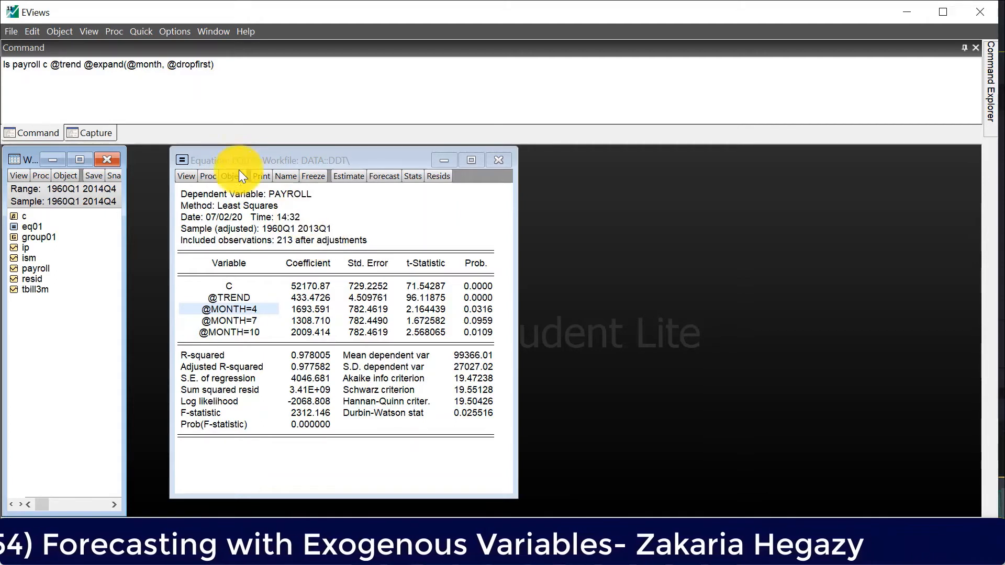
# Step: Display the actual, fitted and residual graph for equation eq01
pyautogui.click(182, 177)
pyautogui.click(183, 179)
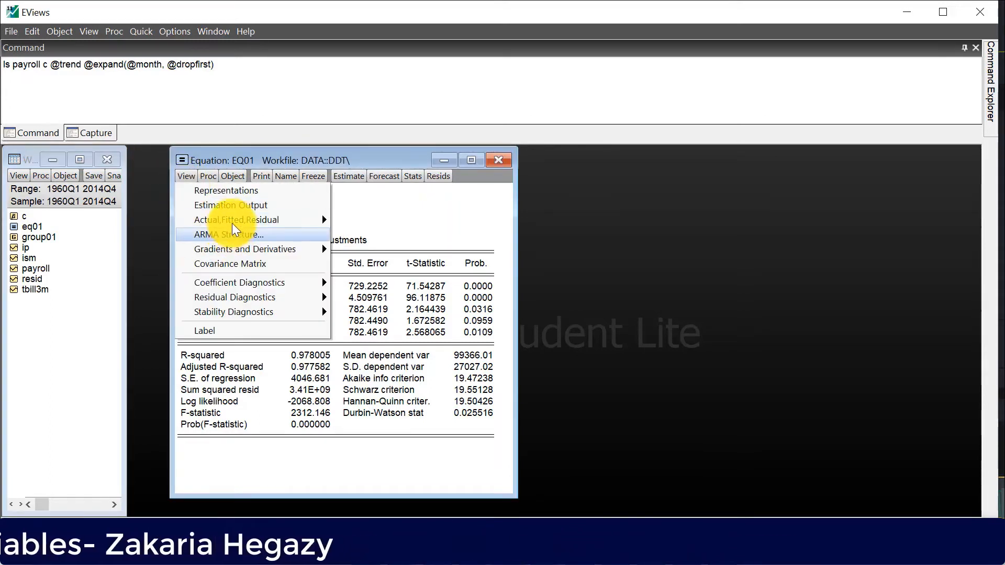
pyautogui.moveTo(247, 223)
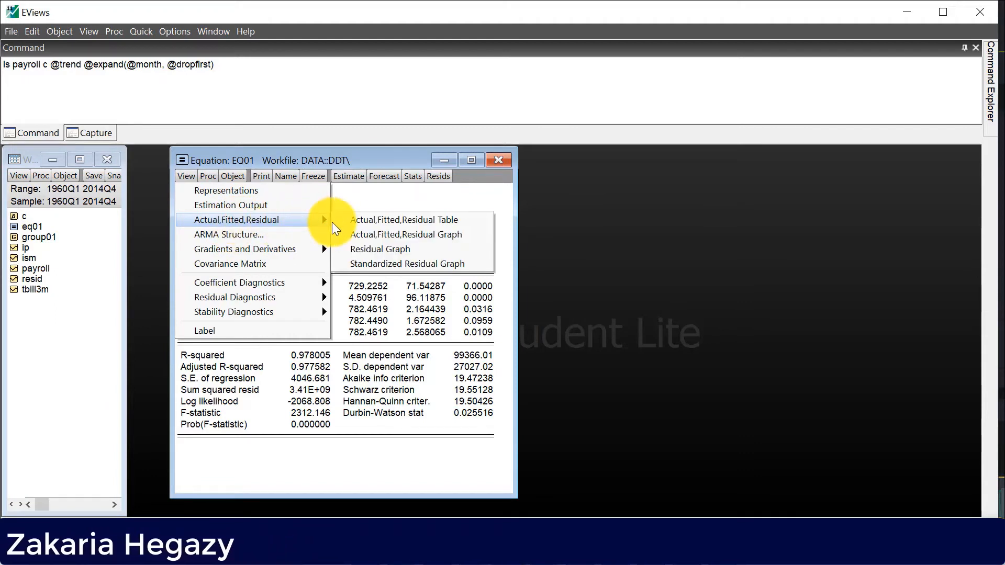
pyautogui.click(428, 234)
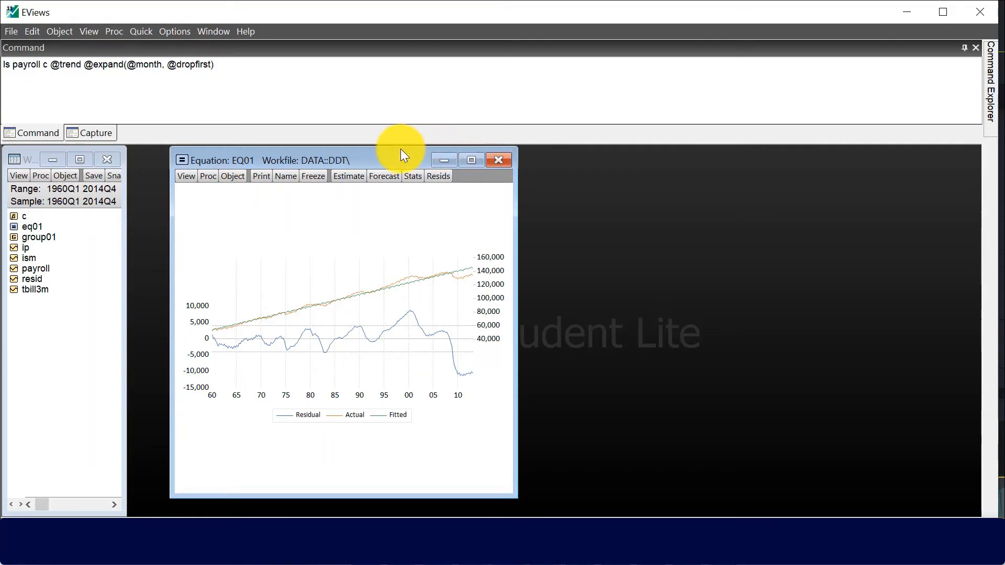
# Step: Start a forecast from eq01 and name the forecast series eq01_f
pyautogui.click(380, 178)
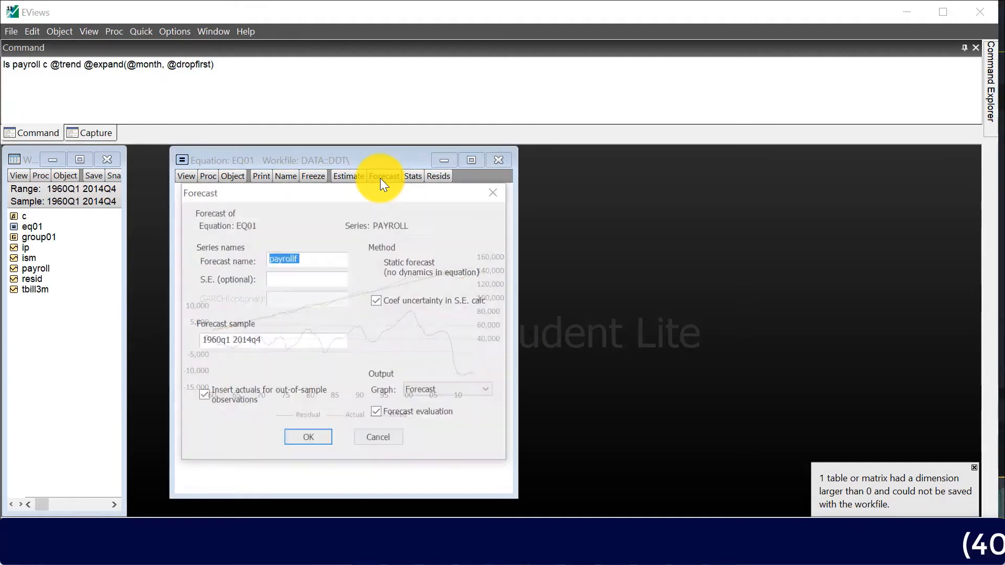
pyautogui.click(315, 259)
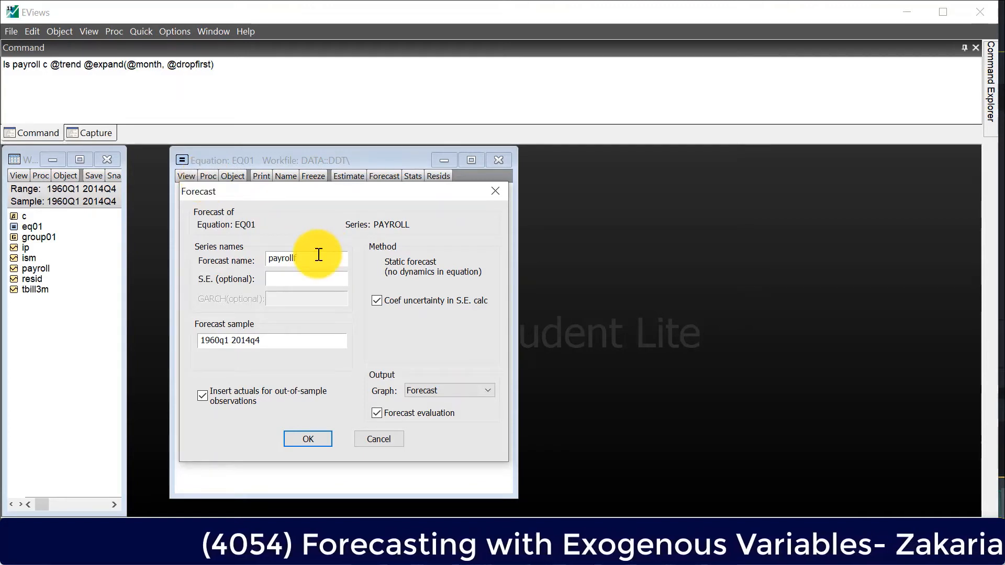
pyautogui.press('BackSpace')
pyautogui.press('BackSpace')
pyautogui.press('BackSpace')
pyautogui.press('BackSpace')
pyautogui.press('BackSpace')
pyautogui.press('BackSpace')
pyautogui.press('BackSpace')
pyautogui.press('BackSpace')
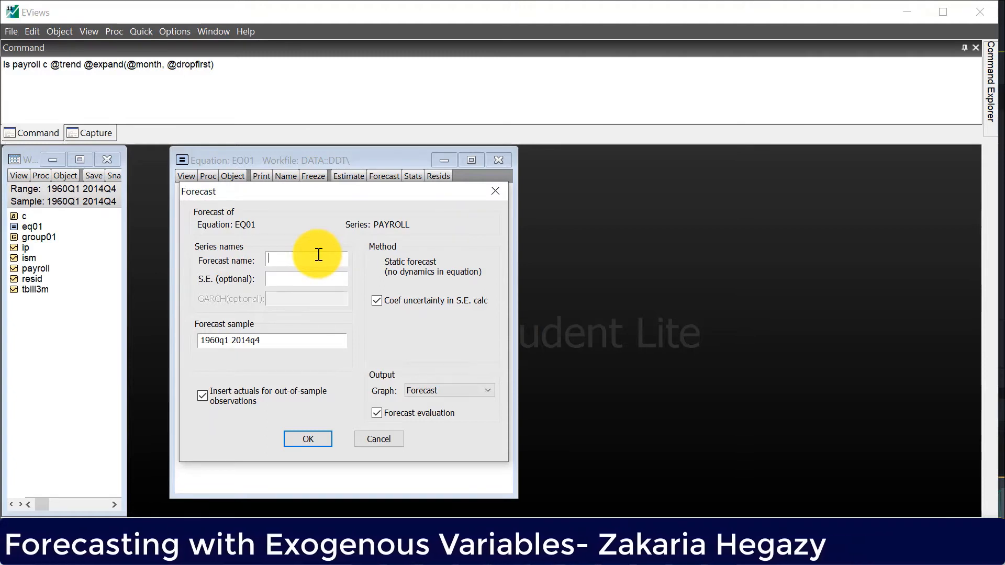
pyautogui.write('eq')
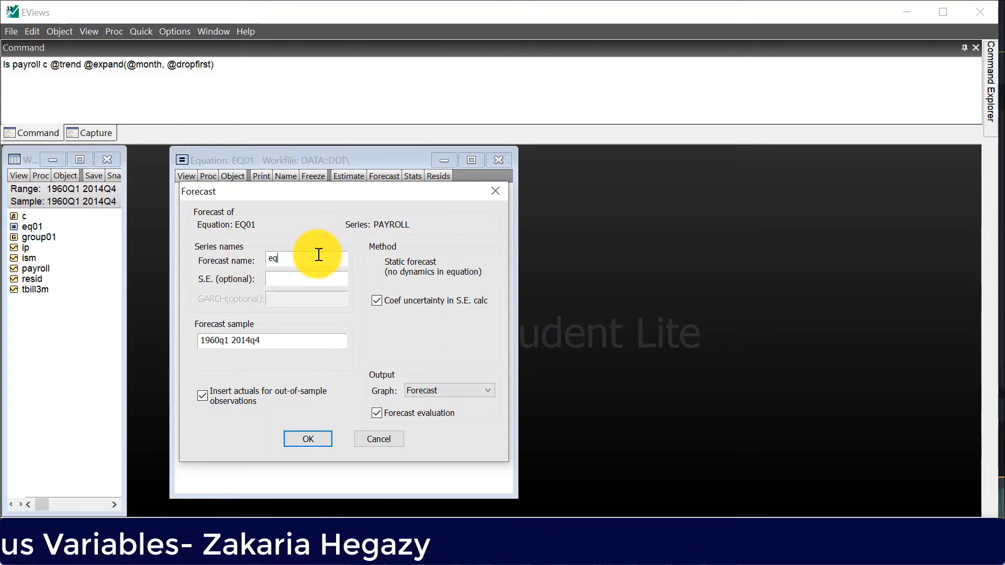
pyautogui.write('0')
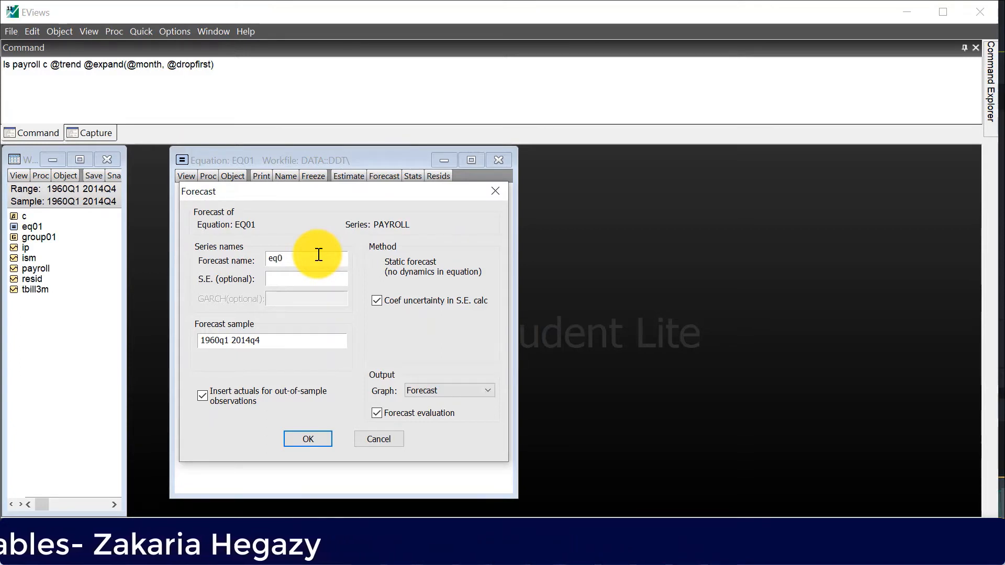
pyautogui.write('1')
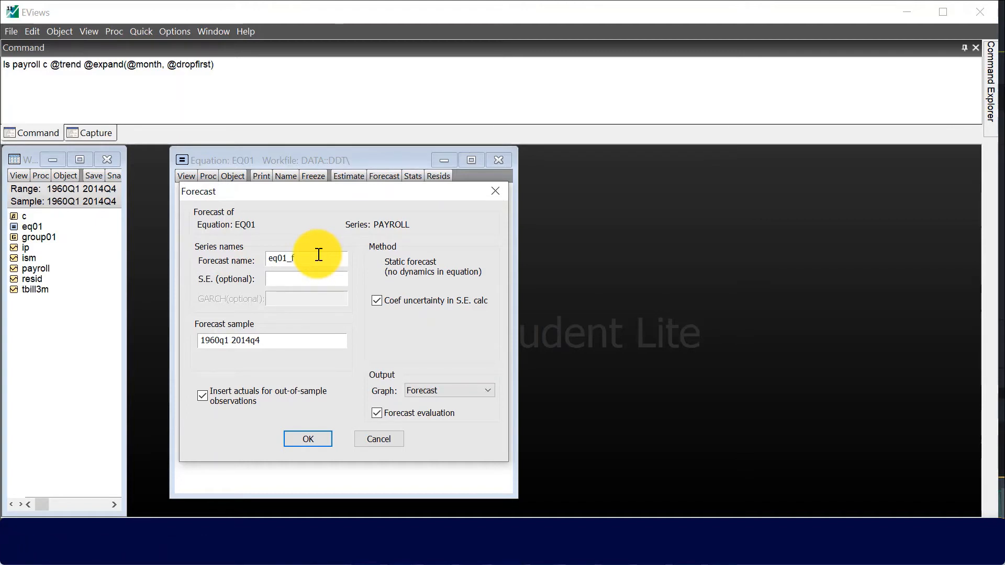
pyautogui.write('_f')
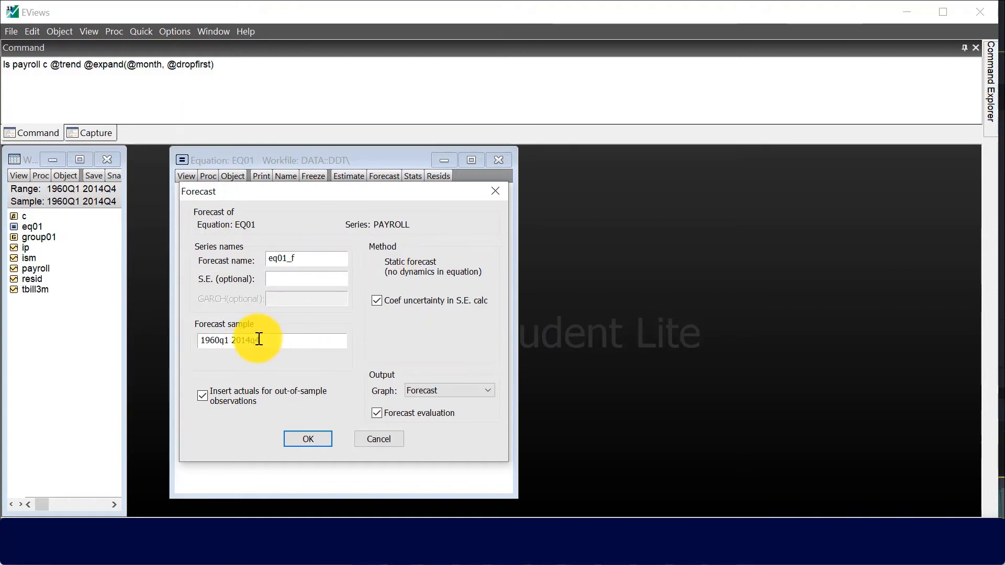
pyautogui.press('BackSpace')
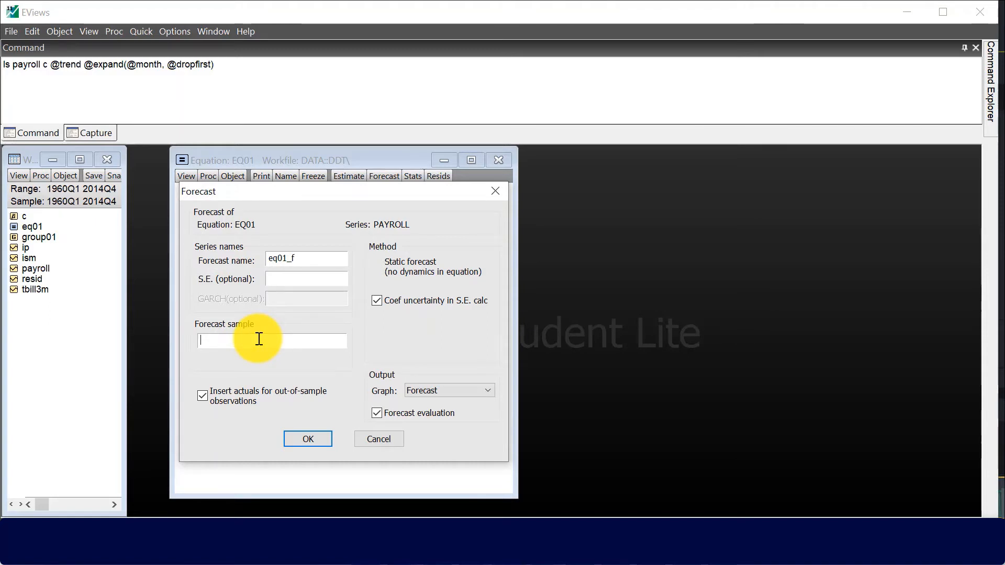
pyautogui.write('2013m0')
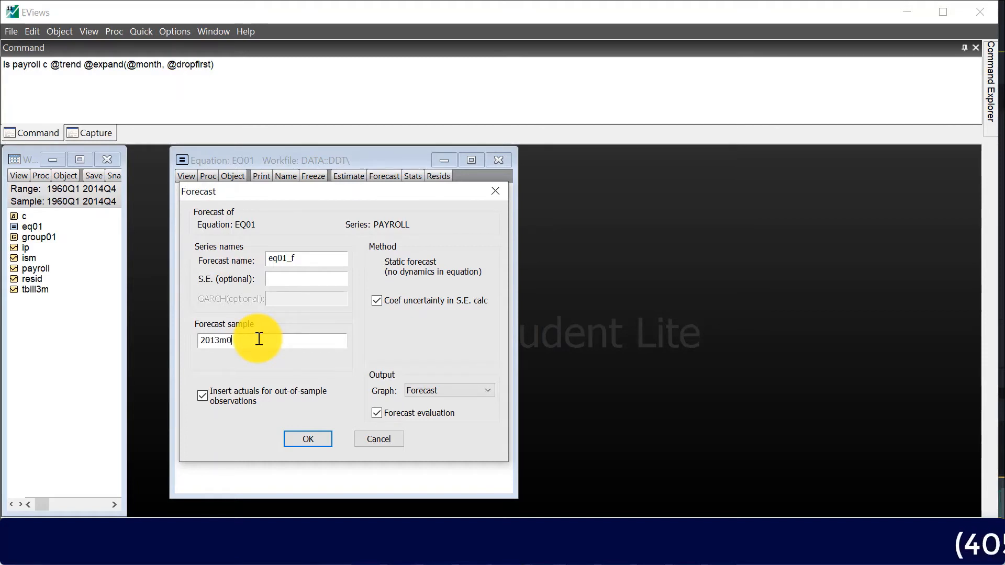
pyautogui.write('4 @last')
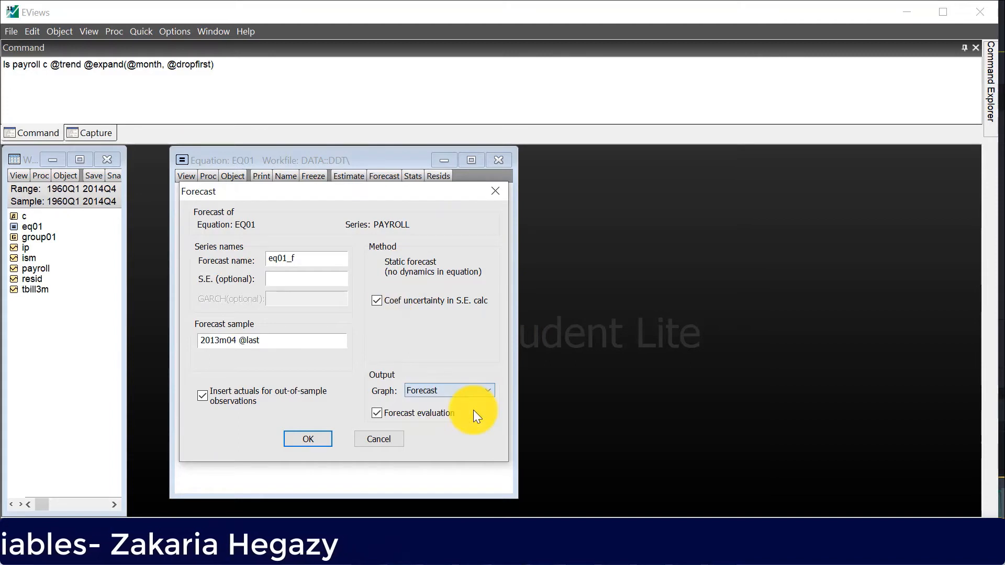
pyautogui.click(309, 439)
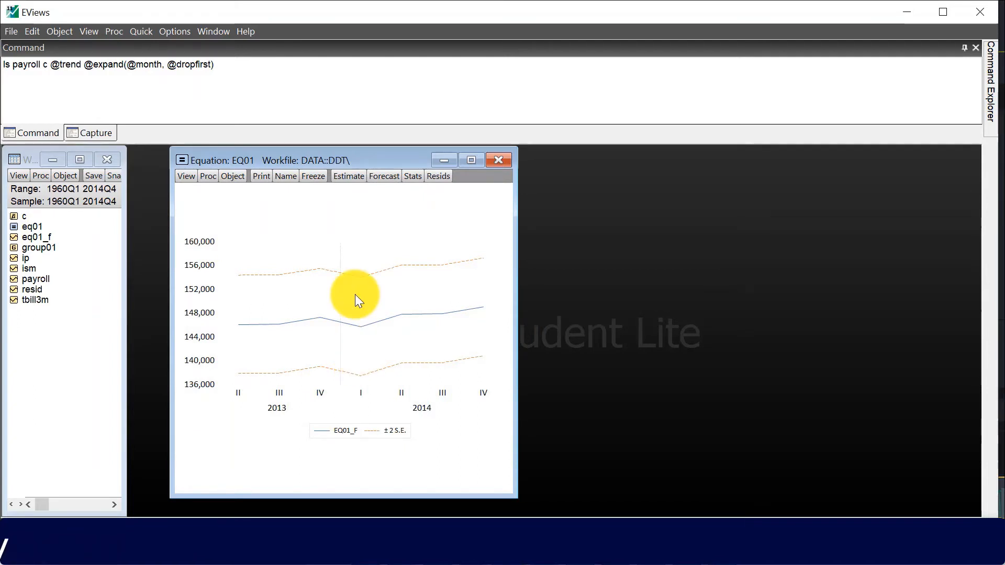
# Step: Compare the eq01_f and payroll observations around 2013Q2 in their group, widening the group window
pyautogui.moveTo(366, 278)
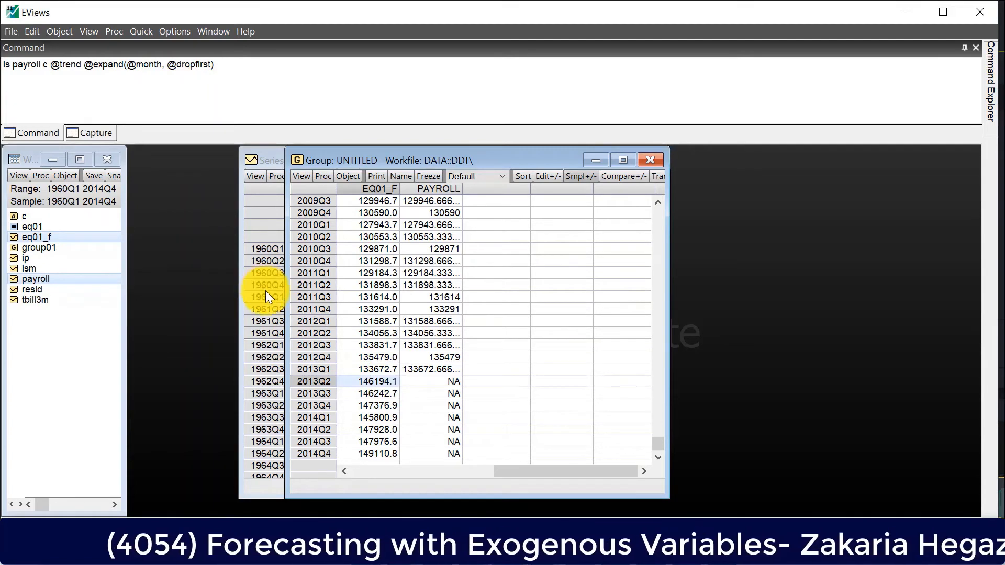
pyautogui.moveTo(285, 294); pyautogui.dragTo(160, 287)
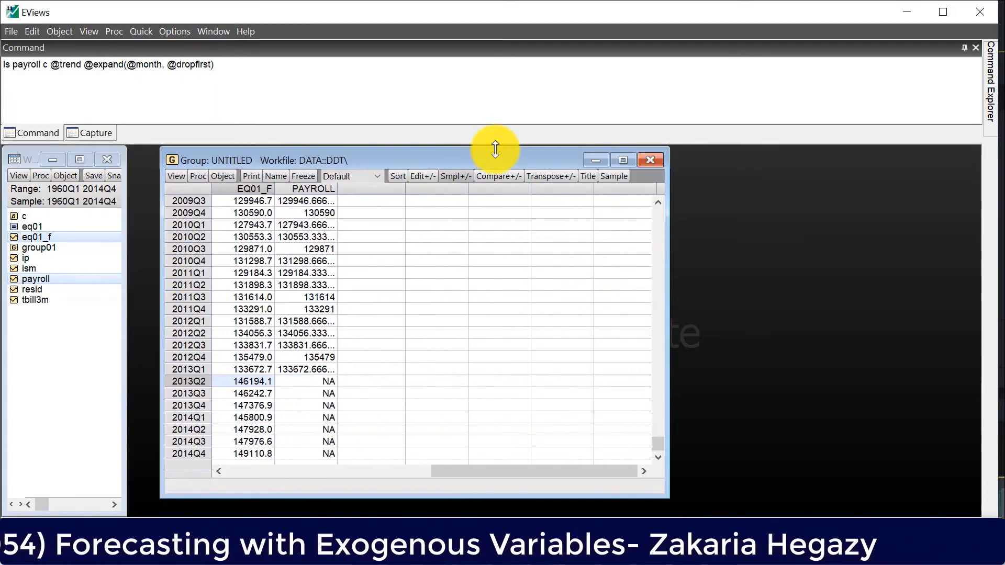
pyautogui.click(424, 177)
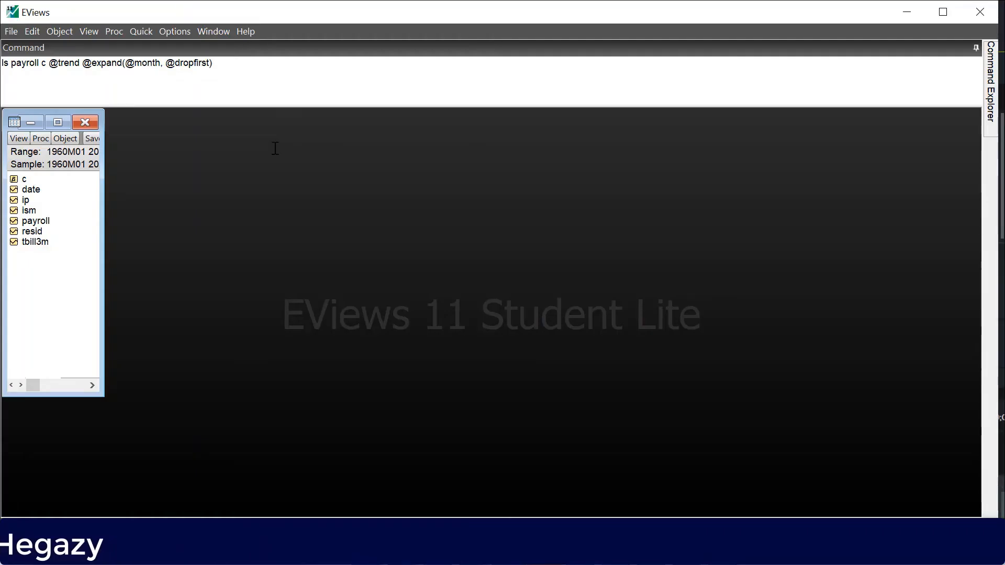
pyautogui.click(216, 62)
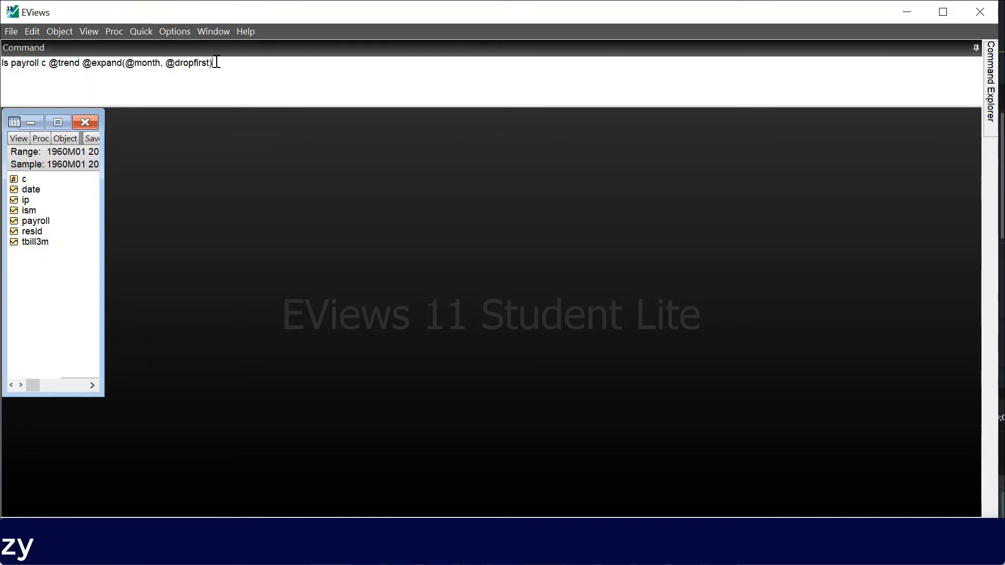
pyautogui.press('Return')
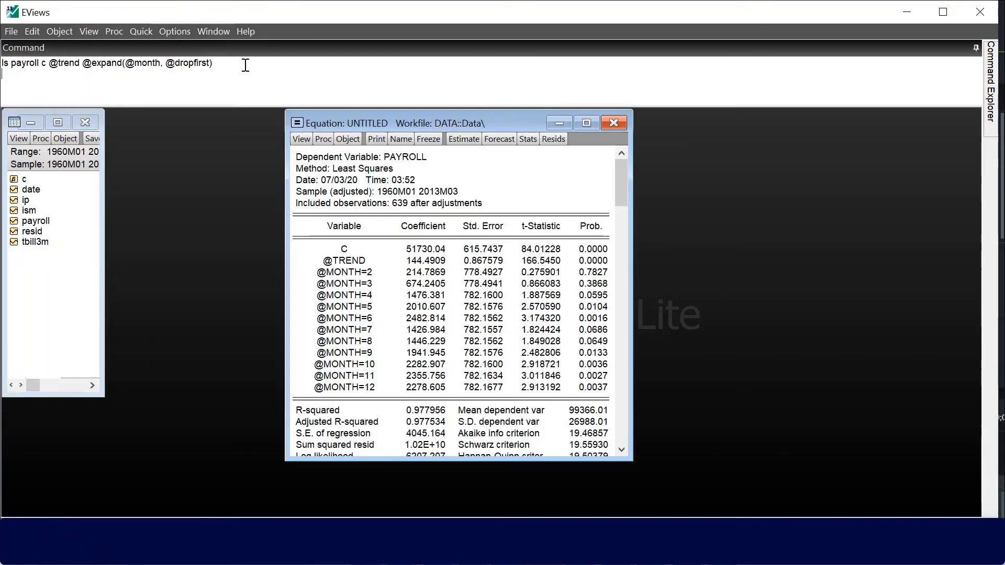
pyautogui.click(498, 140)
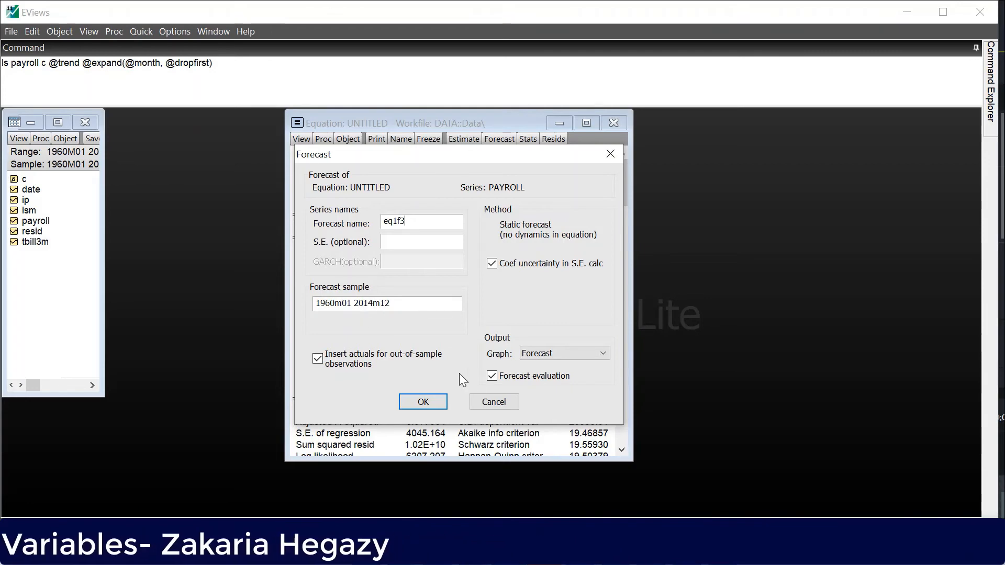
pyautogui.click(423, 402)
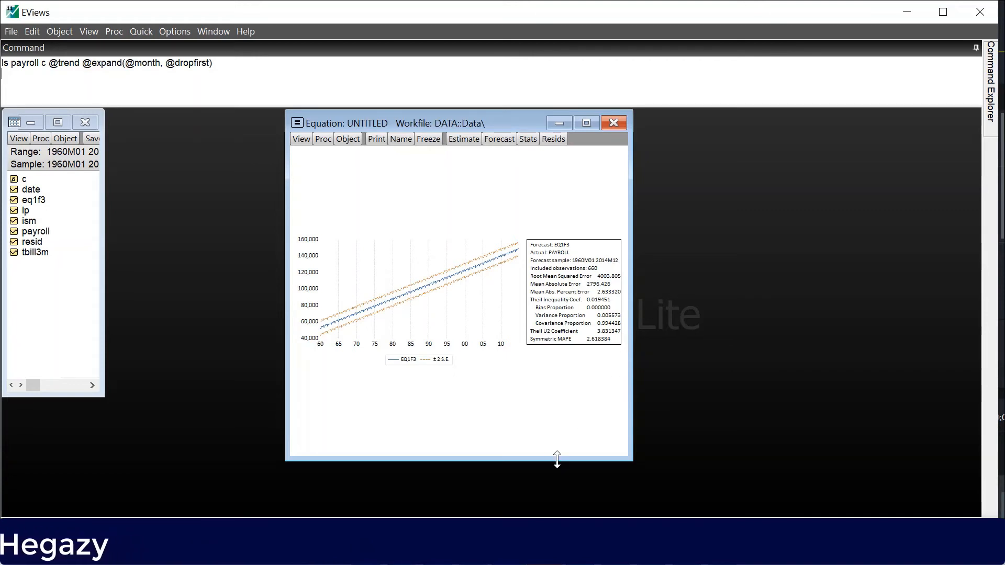
# Step: Enlarge the equation window to examine the eq1f3 forecast graph and its evaluation statistics
pyautogui.moveTo(558, 474); pyautogui.dragTo(558, 516)
pyautogui.moveTo(629, 374); pyautogui.dragTo(772, 375)
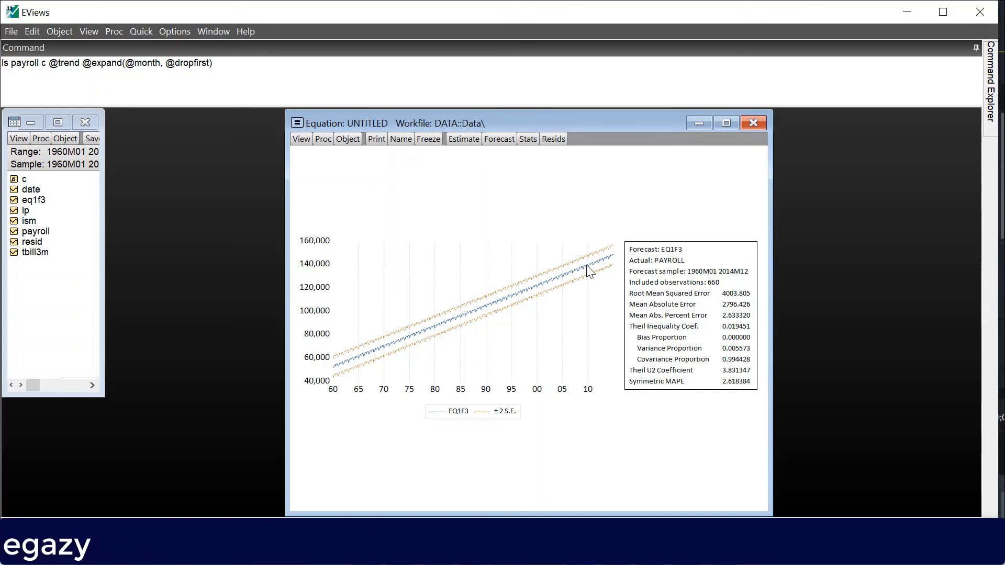
pyautogui.moveTo(590, 256)
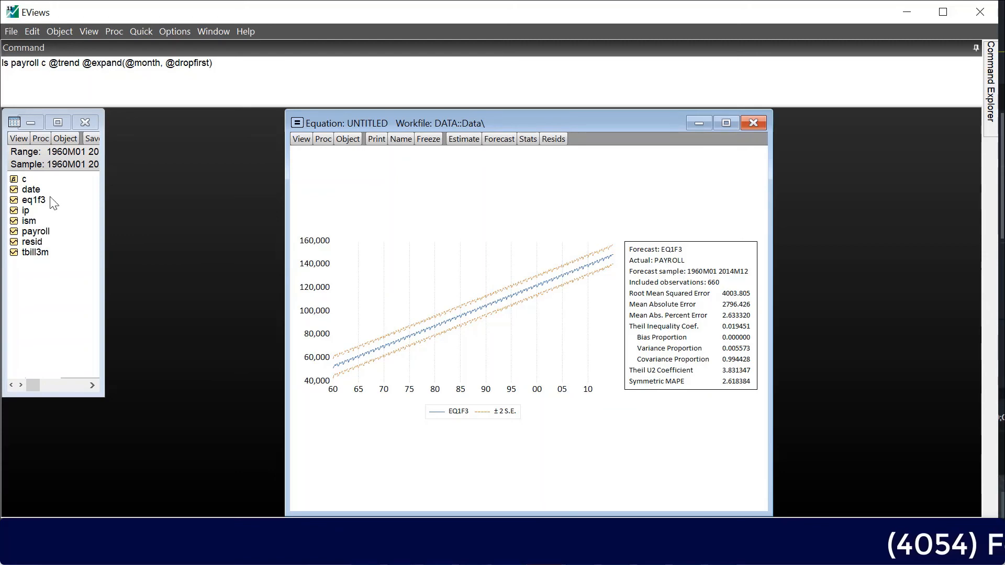
# Step: Open the eq1f3 and payroll series together as a group
pyautogui.click(32, 200)
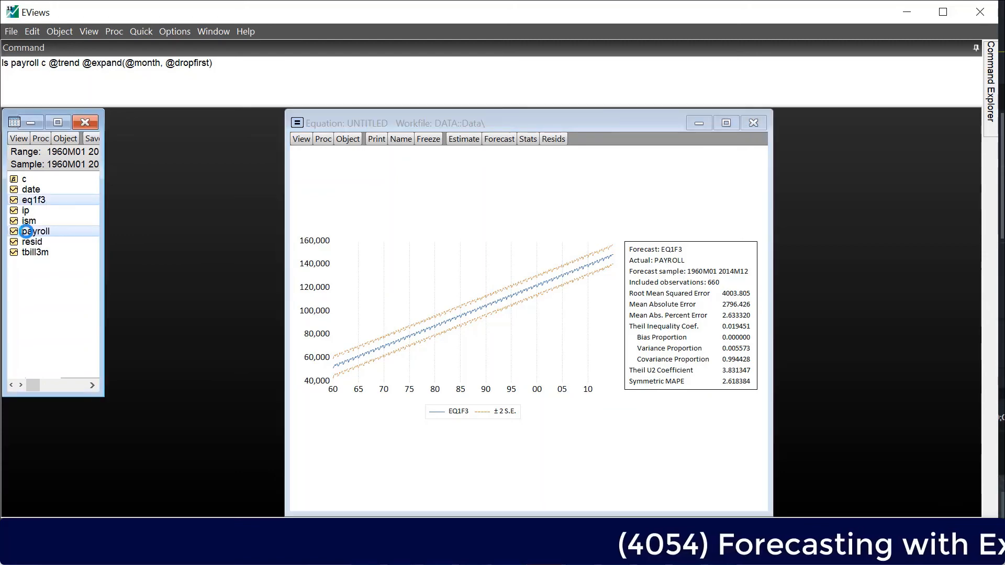
pyautogui.keyDown('ctrl'); pyautogui.click(32, 231); pyautogui.keyUp('ctrl')
pyautogui.rightClick(28, 230)
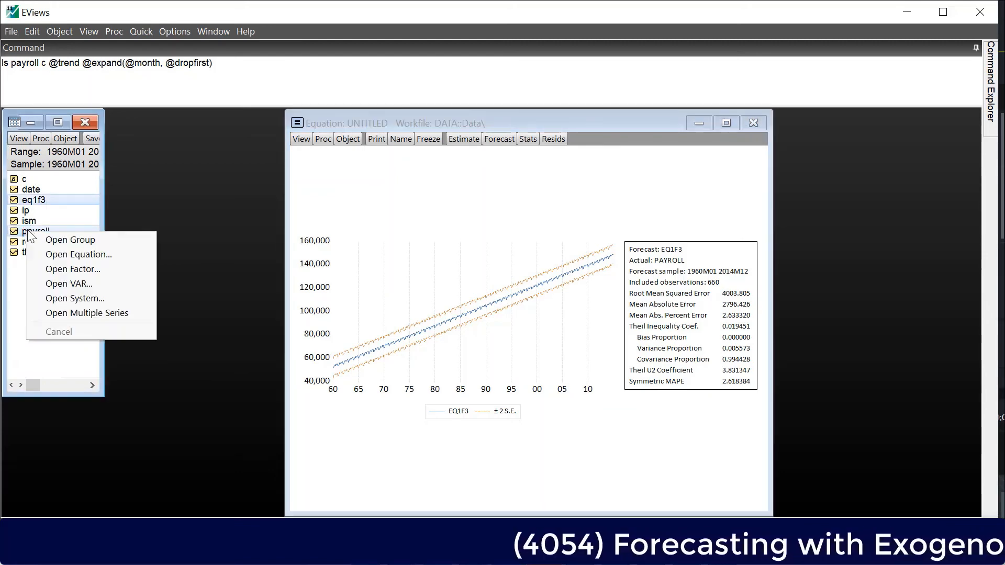
pyautogui.click(54, 244)
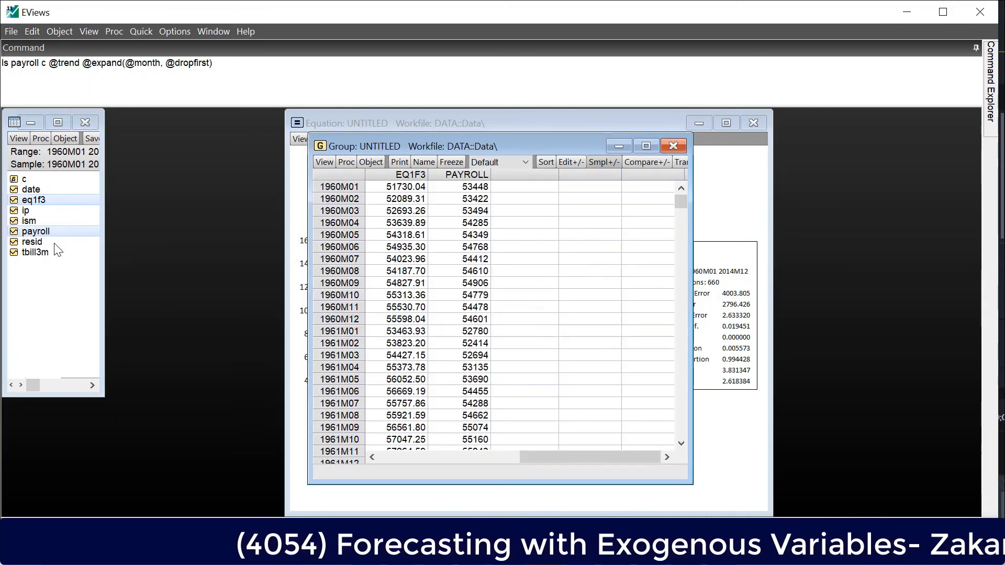
# Step: Plot the forecast and payroll series together as a line graph and widen the window to compare them
pyautogui.click(326, 164)
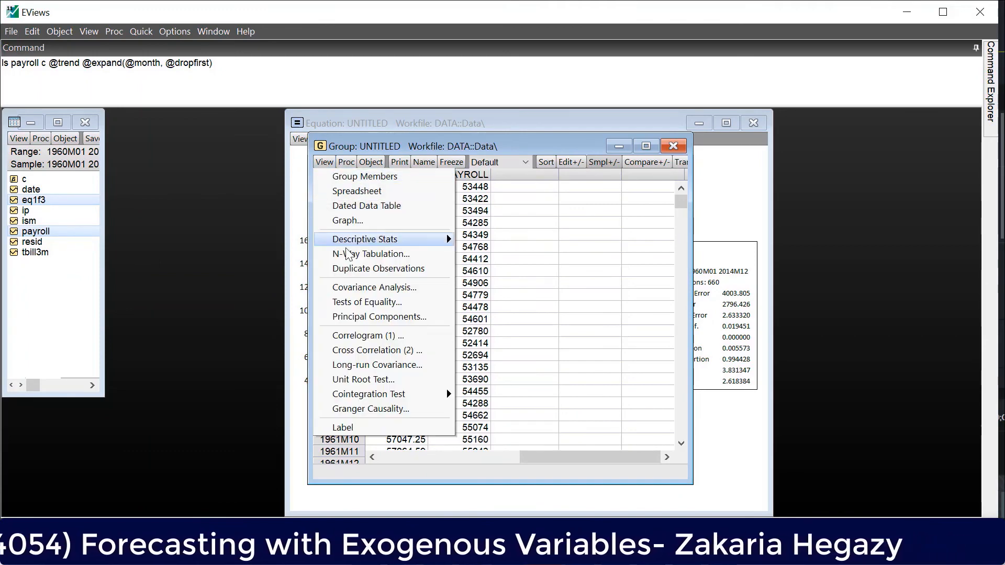
pyautogui.click(381, 222)
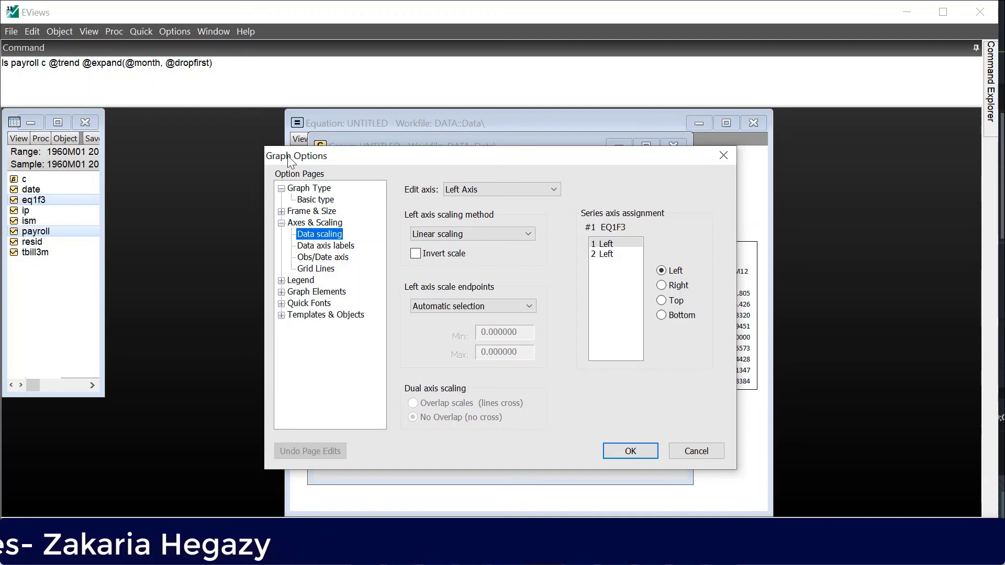
pyautogui.click(314, 200)
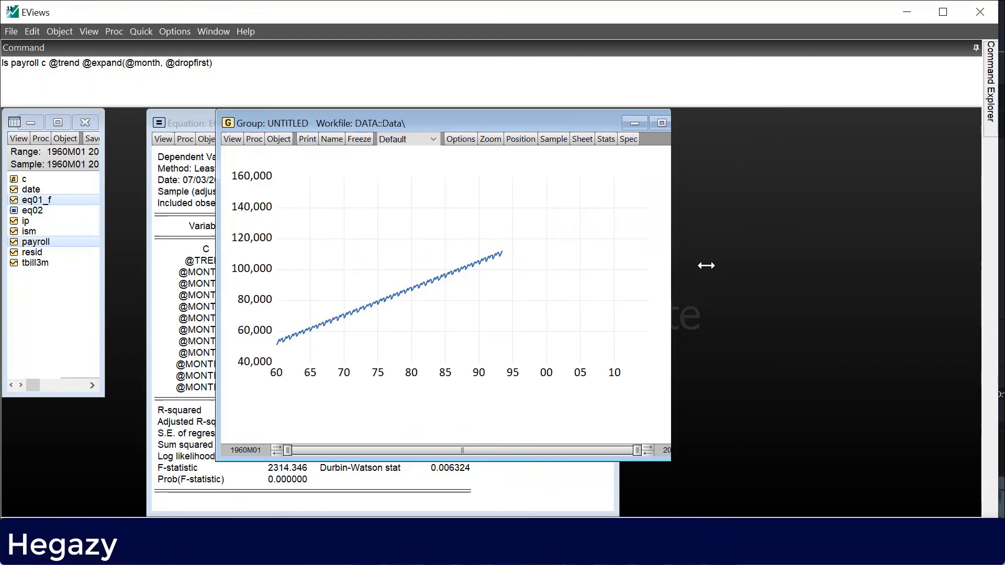
pyautogui.moveTo(701, 265); pyautogui.dragTo(758, 264)
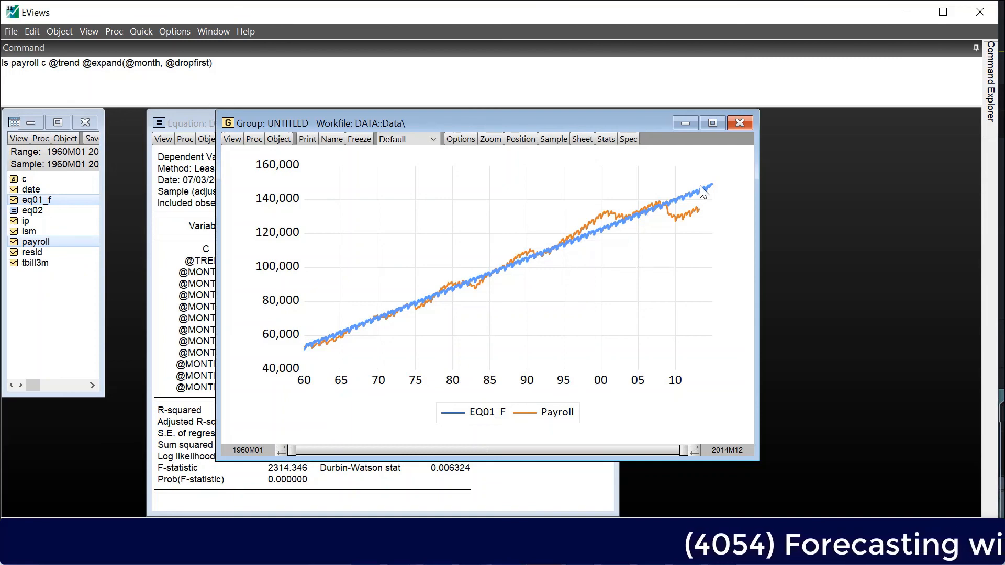
pyautogui.moveTo(703, 192)
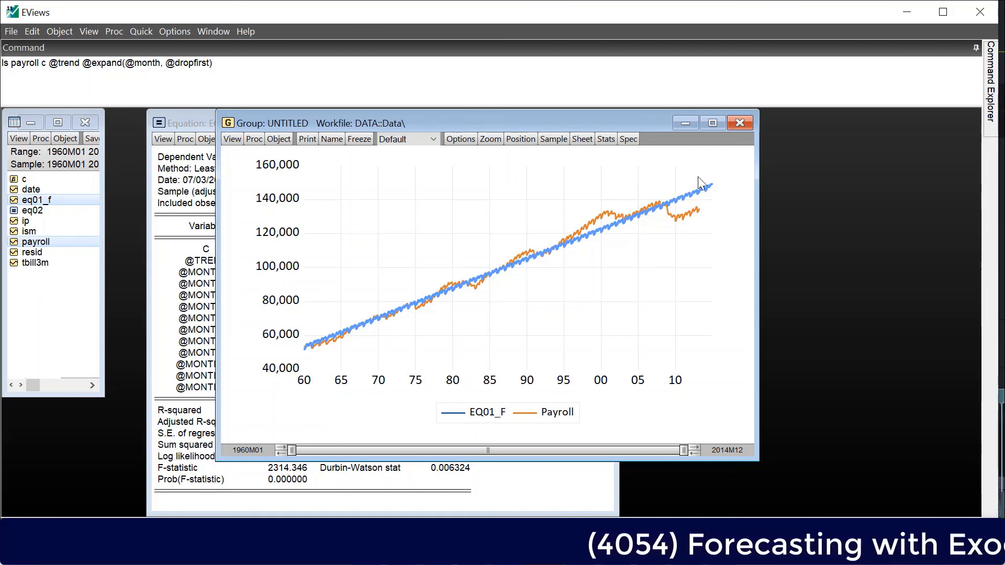